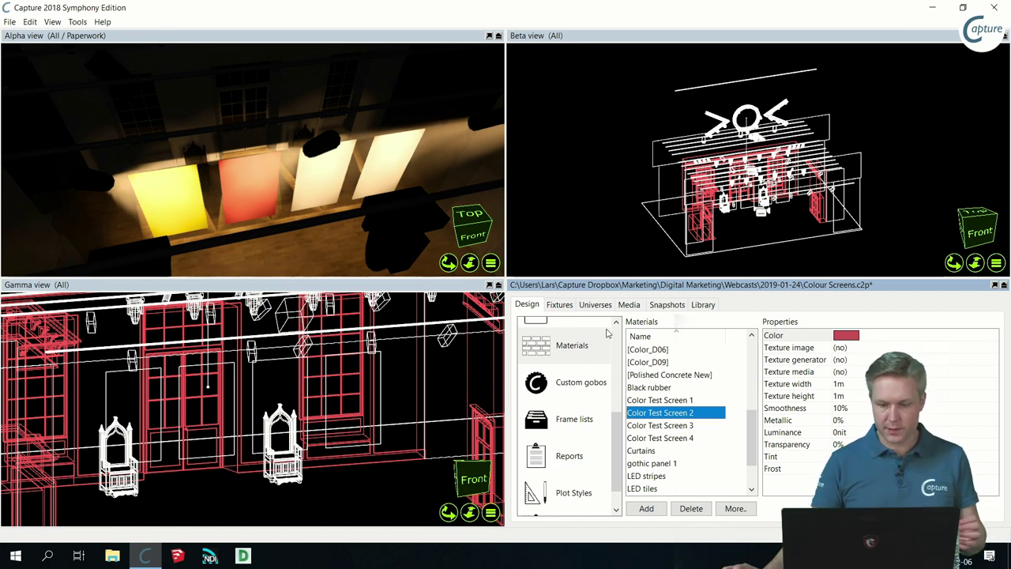
# Show the Views properties for Alpha, Beta and Gamma, down to the Alpha view's Patch cell.
pyautogui.scroll(3, 588, 394)
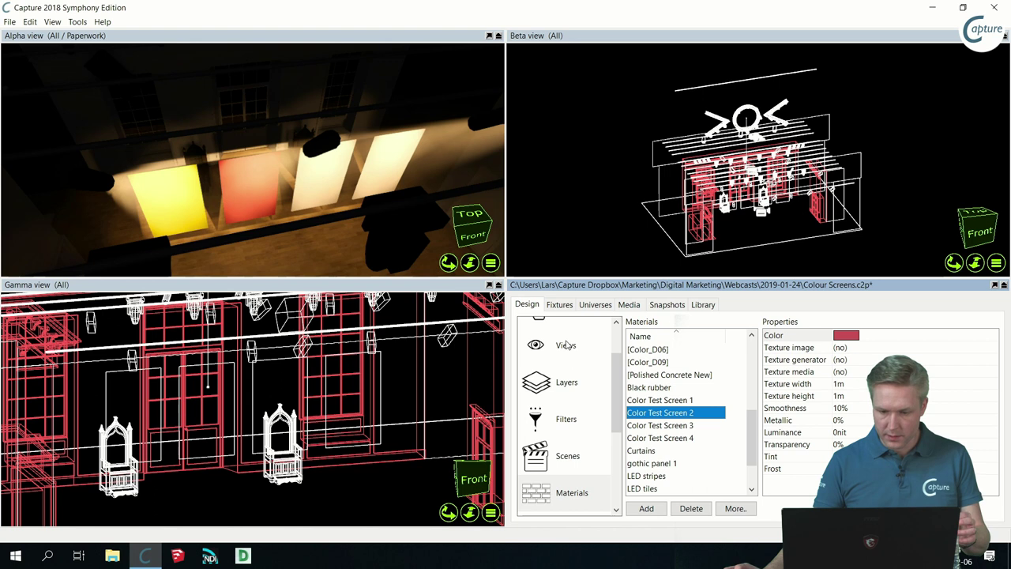
pyautogui.click(565, 348)
pyautogui.moveTo(993, 371); pyautogui.dragTo(985, 478)
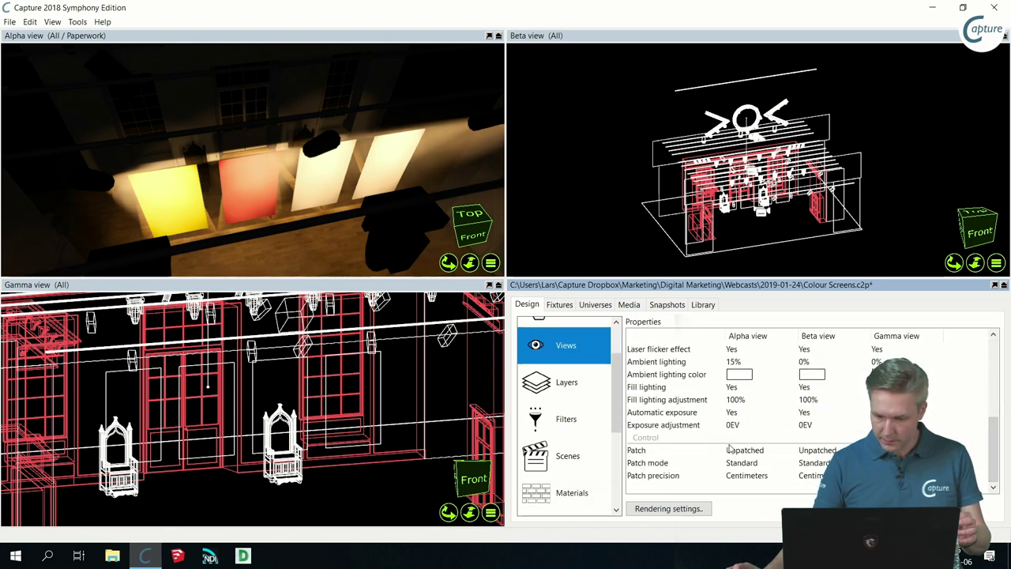
pyautogui.click(753, 451)
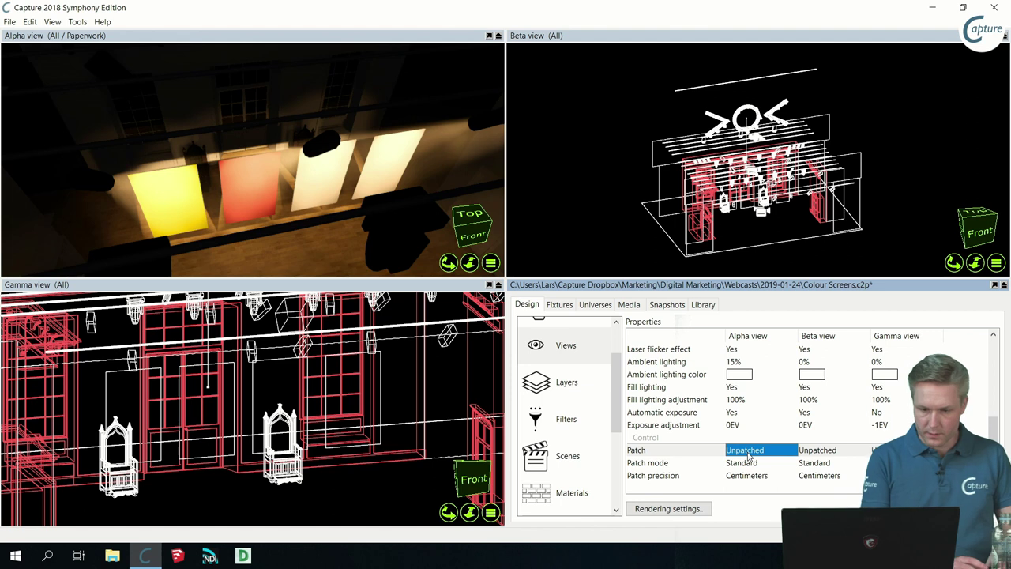
# Reset the Alpha view to a front view and frame the whole stage in Gamma and Beta.
pyautogui.click(386, 42)
pyautogui.press('f')
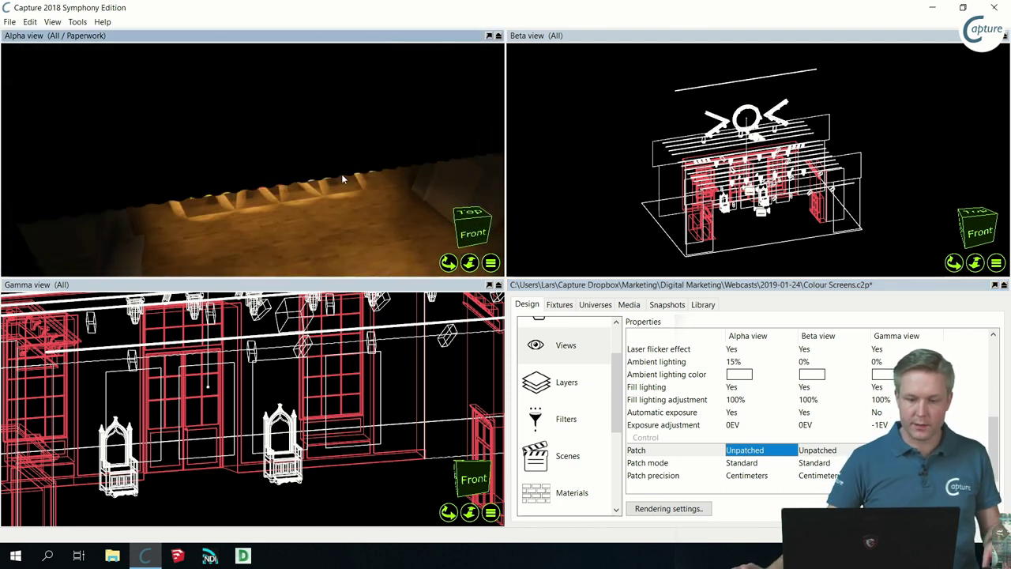
pyautogui.click(345, 289)
pyautogui.press('f')
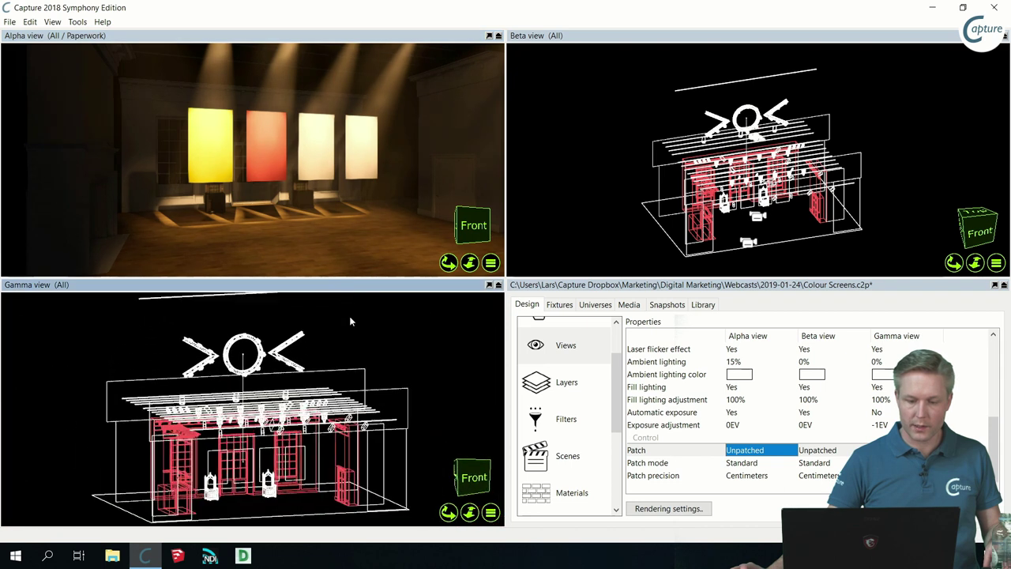
pyautogui.click(612, 97)
pyautogui.press('f')
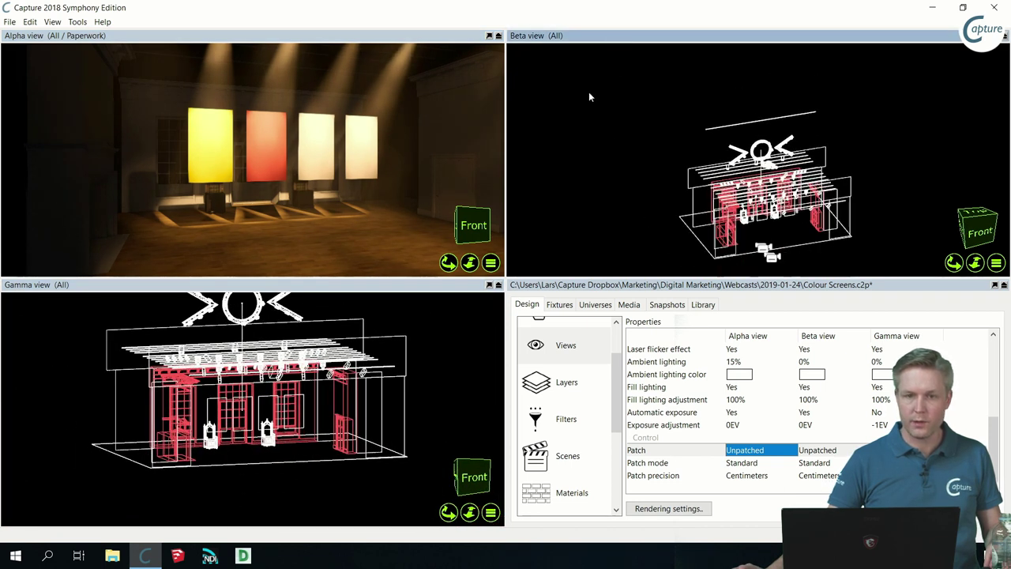
# Try Wireframe and Live display modes on the Alpha view, settling on Plot.
pyautogui.click(490, 262)
pyautogui.click(532, 273)
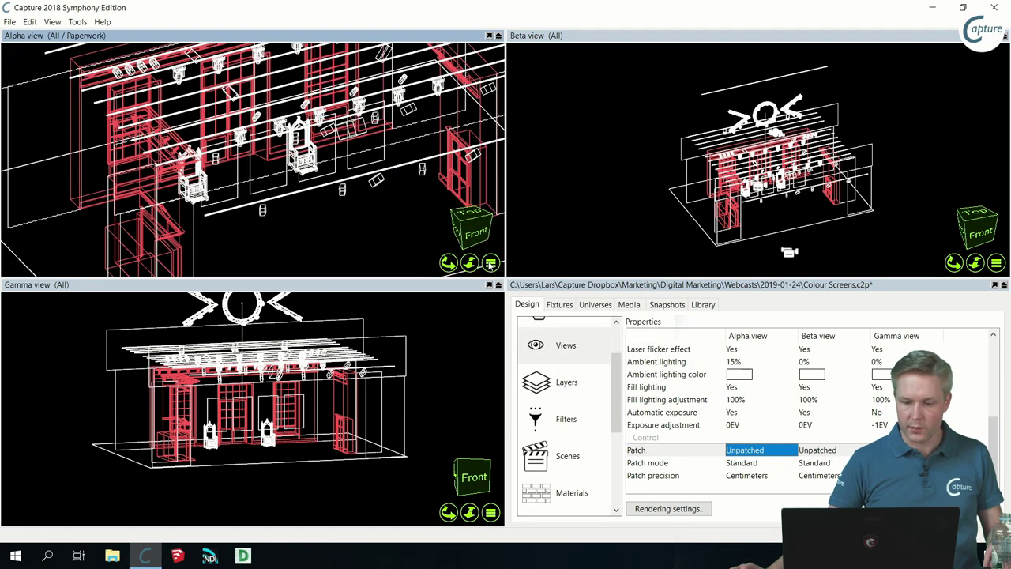
pyautogui.click(491, 262)
pyautogui.click(516, 295)
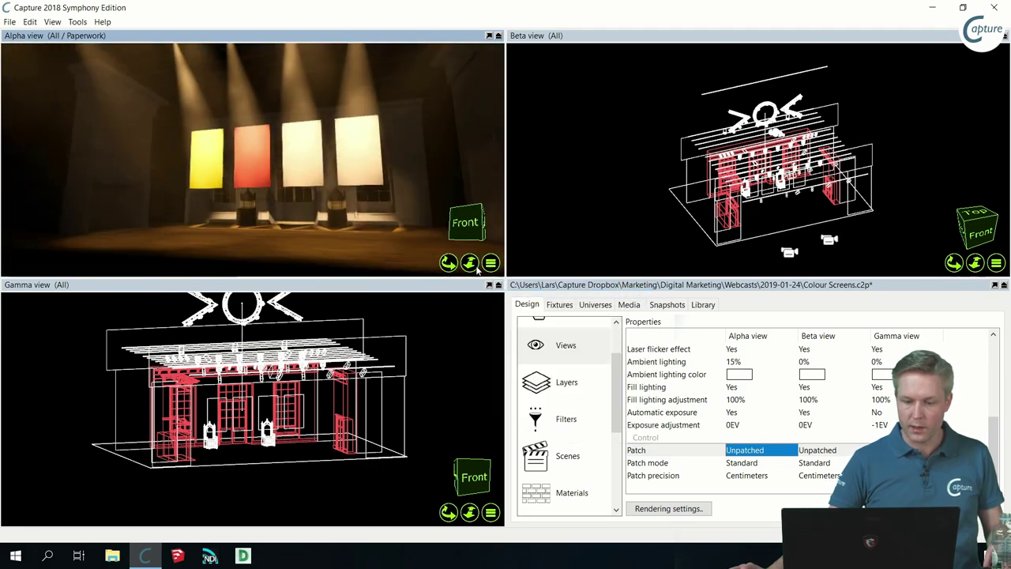
pyautogui.click(491, 262)
pyautogui.click(518, 283)
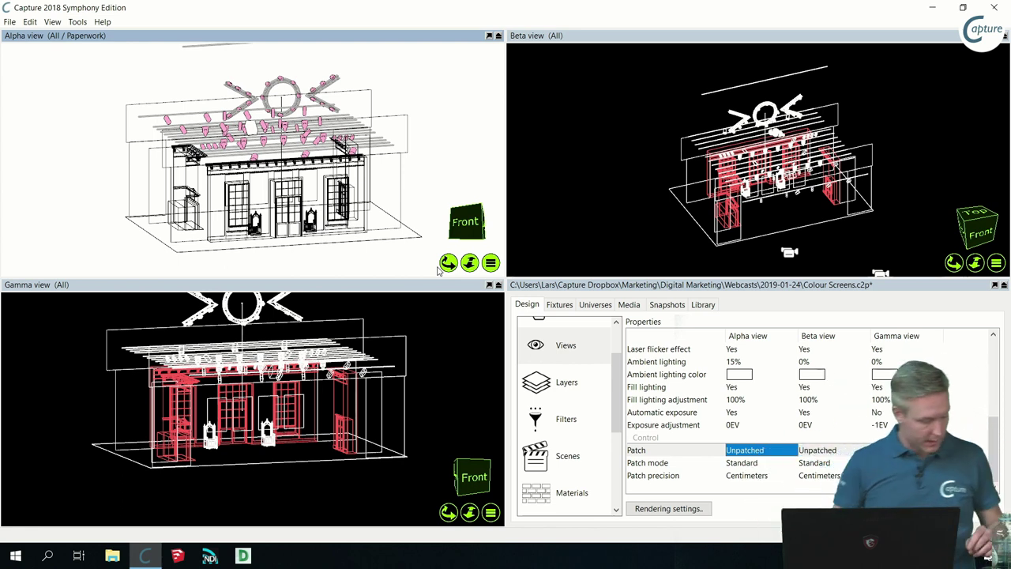
pyautogui.scroll(2, 440, 270)
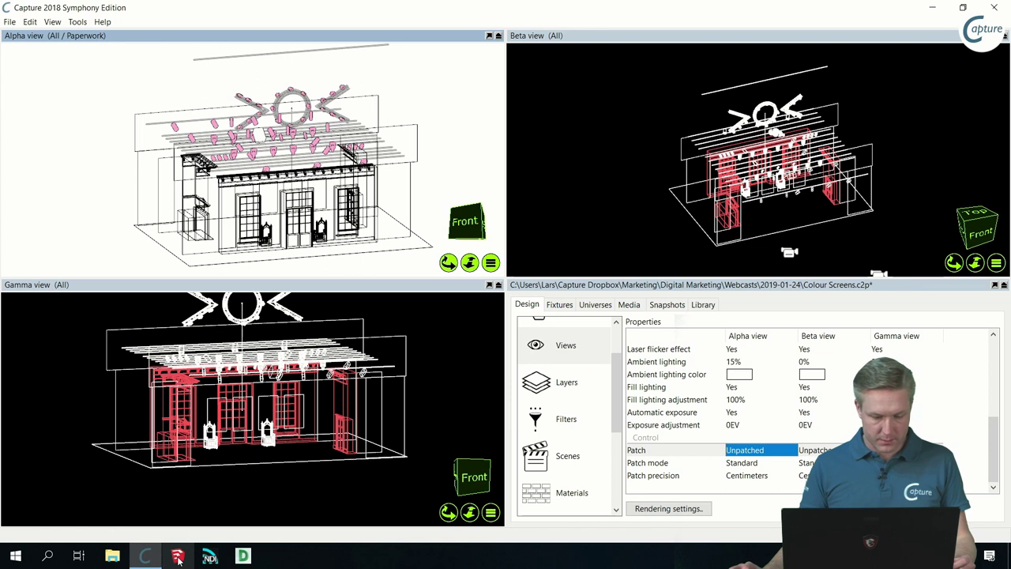
# Minimise Capture and launch SketchUp Pro 2018 from its taskbar icon.
pyautogui.click(932, 7)
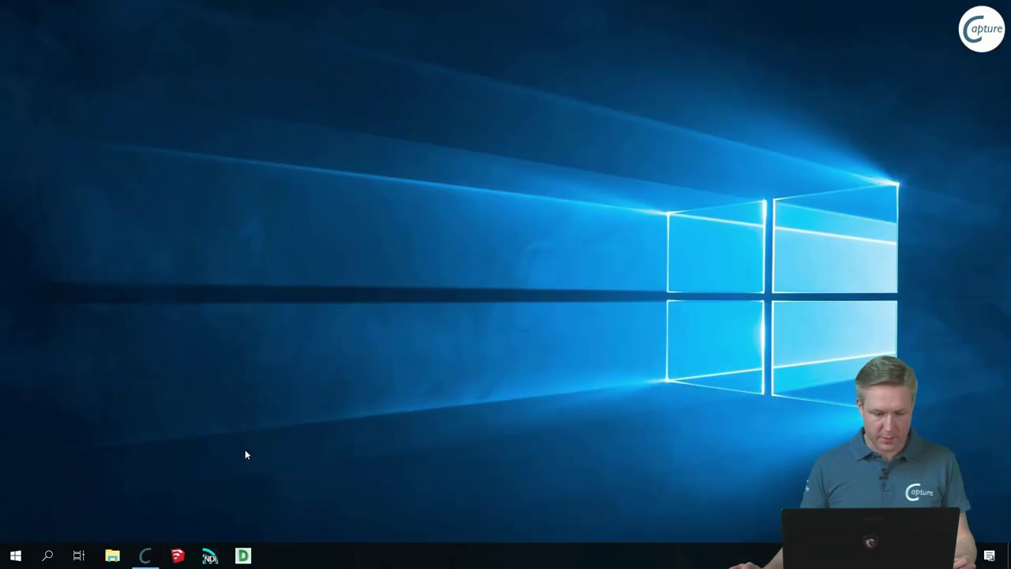
pyautogui.rightClick(177, 557)
pyautogui.click(178, 556)
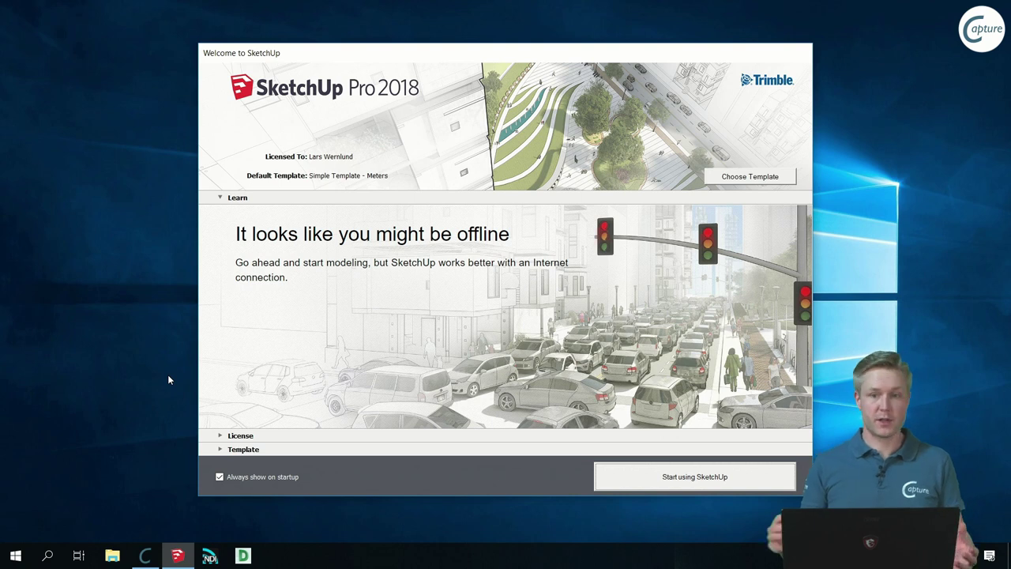
# Start a new SketchUp model from the welcome window and maximise it.
pyautogui.click(663, 471)
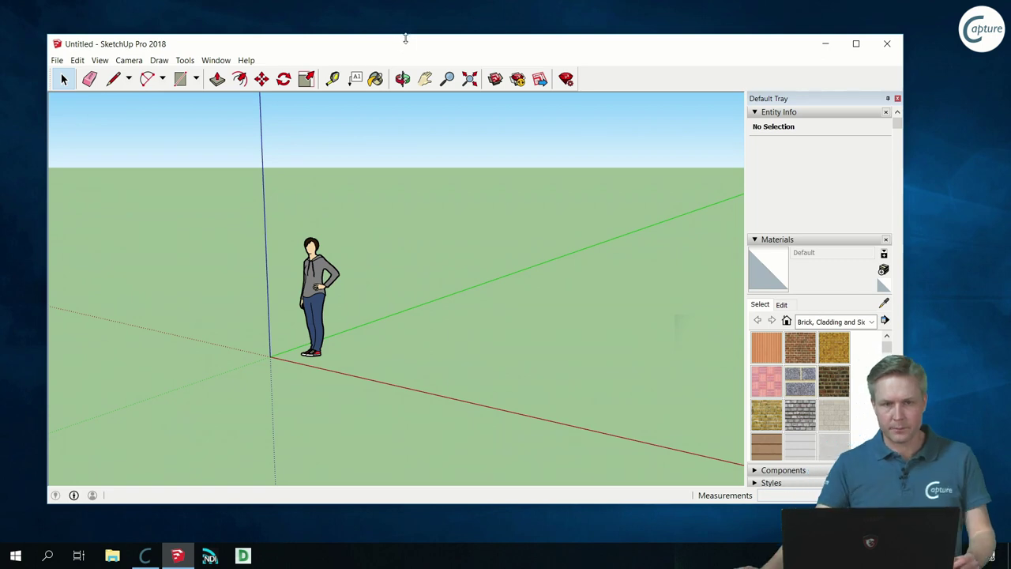
pyautogui.doubleClick(356, 43)
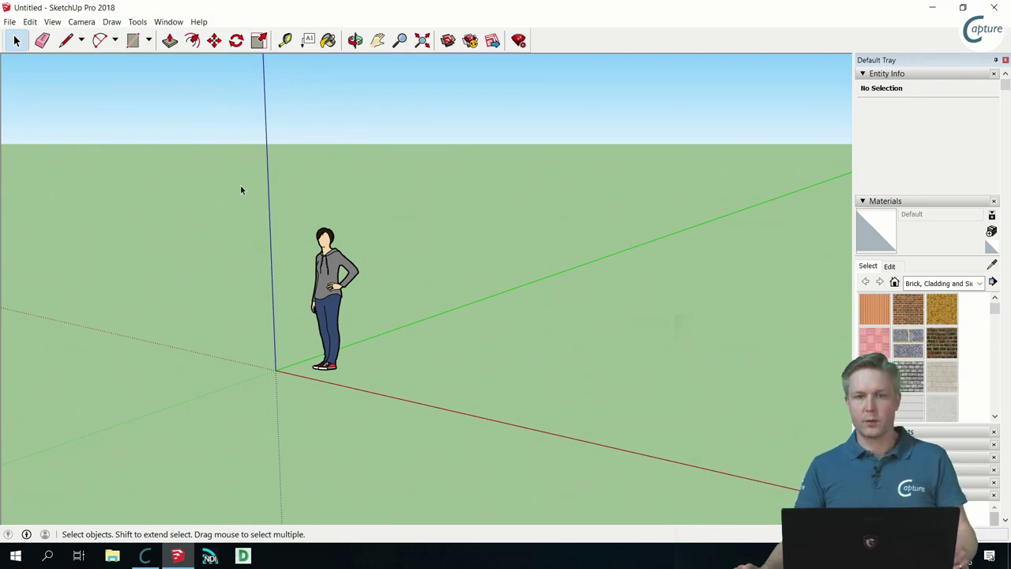
# Delete the Stacy figure and orbit to look down on the empty ground plane.
pyautogui.moveTo(235, 189); pyautogui.dragTo(436, 422)
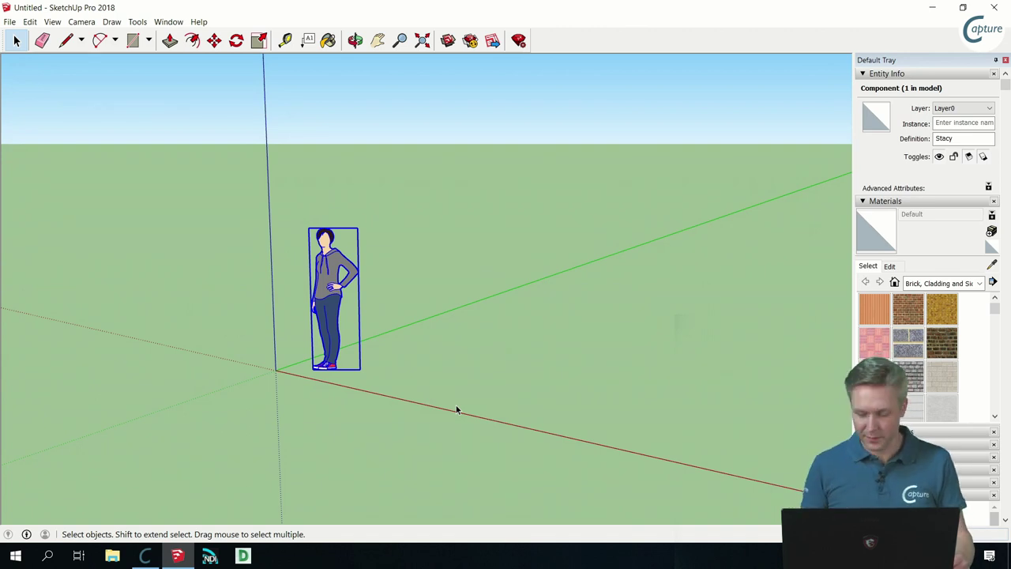
pyautogui.press('Delete')
pyautogui.moveTo(333, 302); pyautogui.dragTo(313, 292, button='middle')
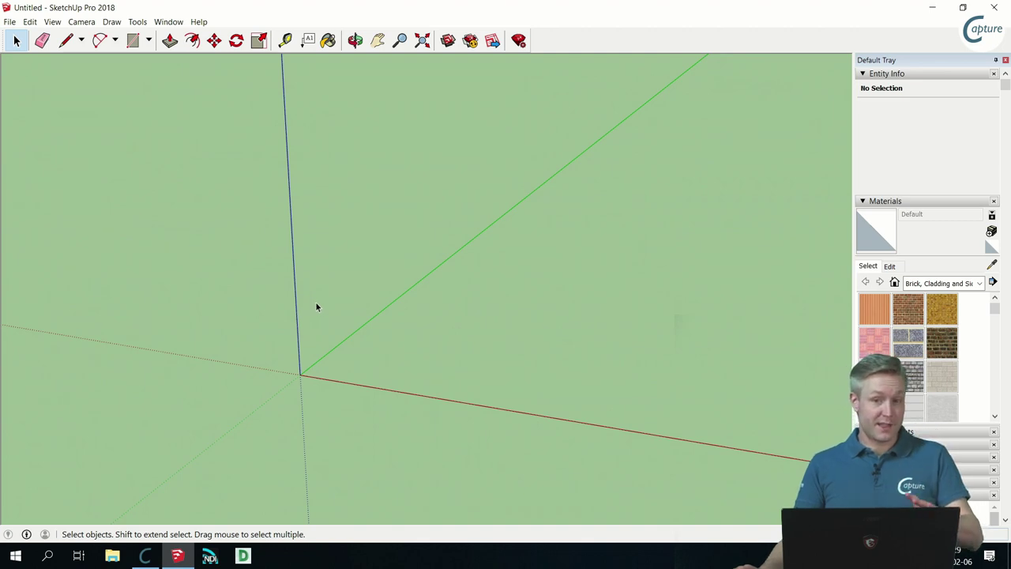
pyautogui.moveTo(290, 296)
pyautogui.mouseDown(button='middle')
pyautogui.moveTo(390, 295)
pyautogui.moveTo(281, 291)
pyautogui.moveTo(339, 291)
pyautogui.moveTo(296, 293)
pyautogui.mouseUp(button='middle')
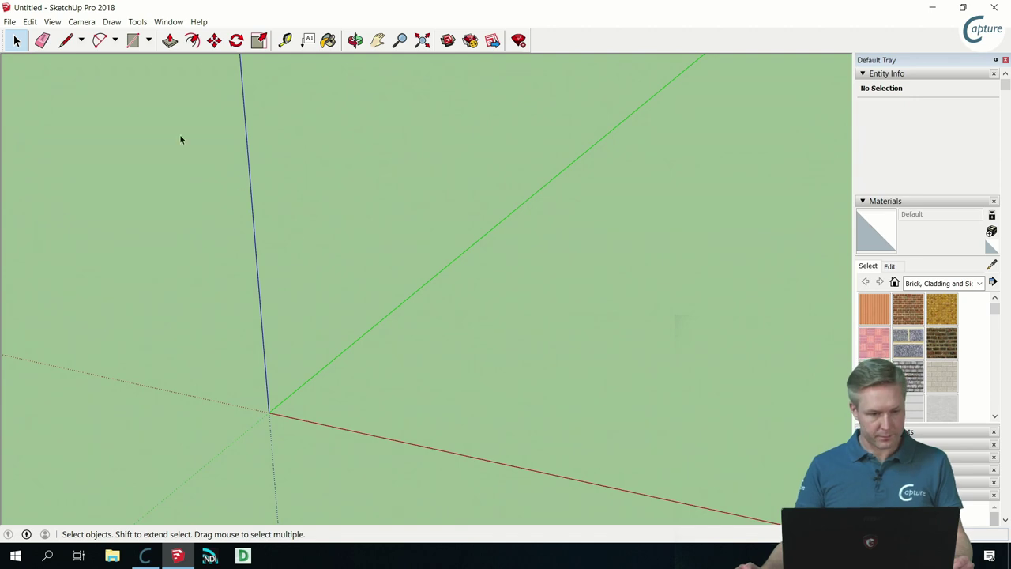
pyautogui.click(66, 40)
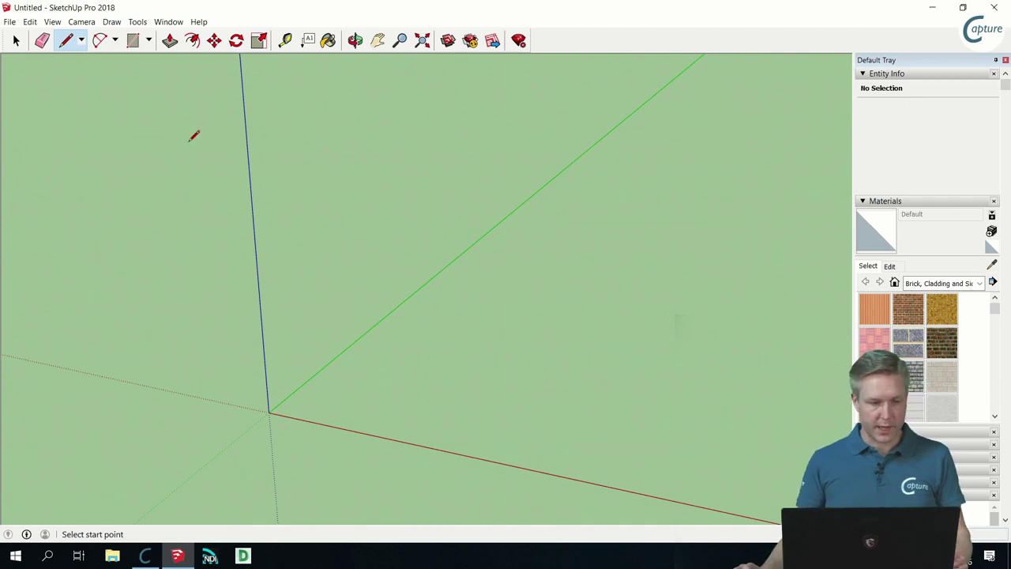
# Draw a rectangular floor outline from the origin with a triangular gable on its back edge.
pyautogui.click(269, 411)
pyautogui.click(394, 308)
pyautogui.click(665, 347)
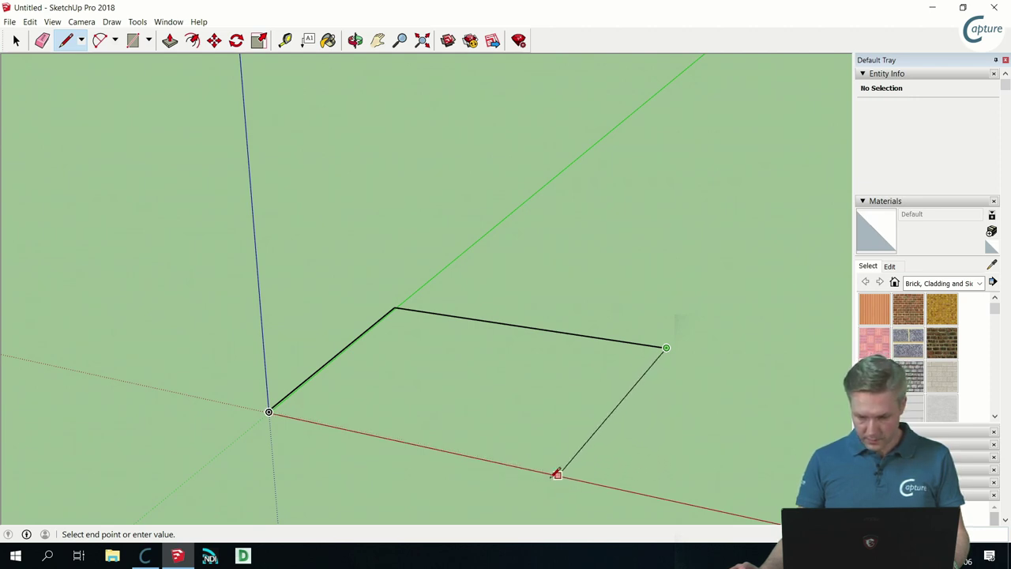
pyautogui.click(630, 492)
pyautogui.click(269, 410)
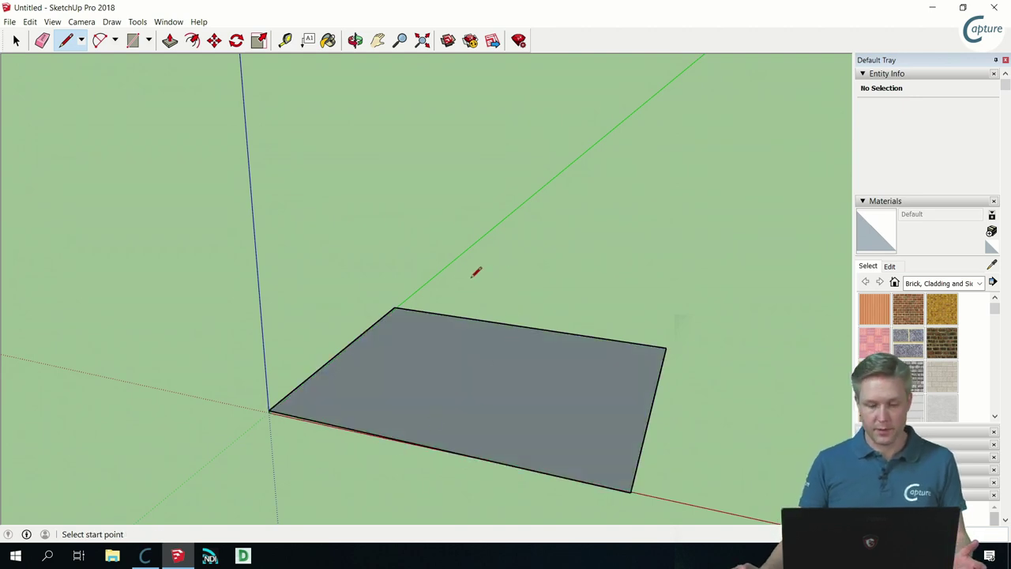
pyautogui.click(395, 306)
pyautogui.click(566, 281)
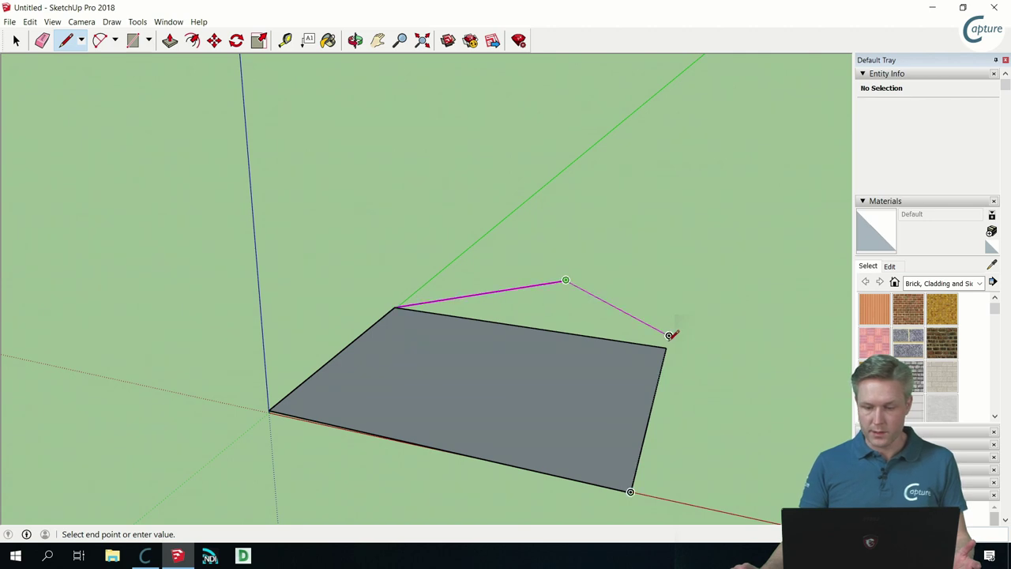
pyautogui.click(666, 347)
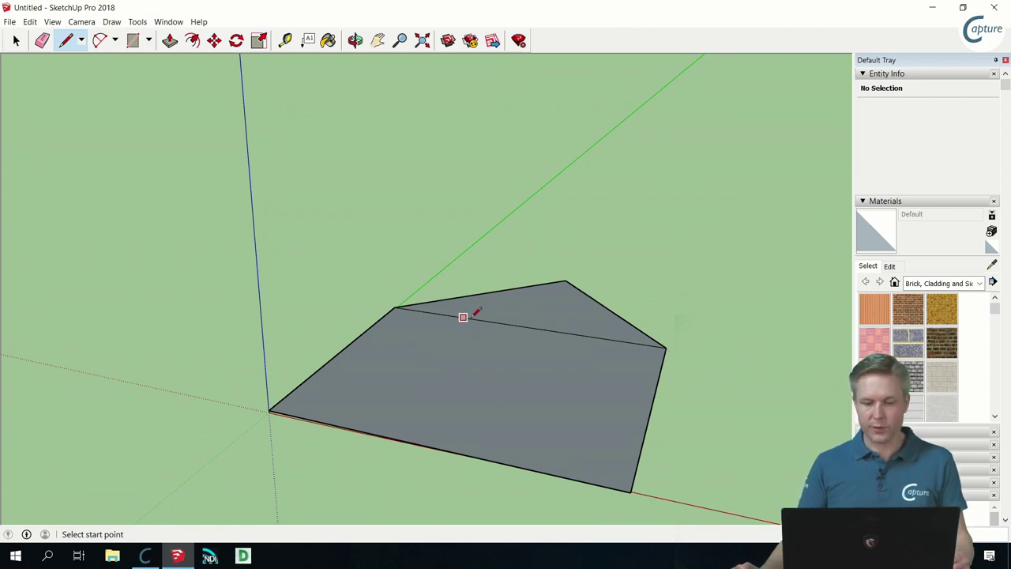
# Divide the rectangle into four panels with two crossing interior lines.
pyautogui.click(521, 326)
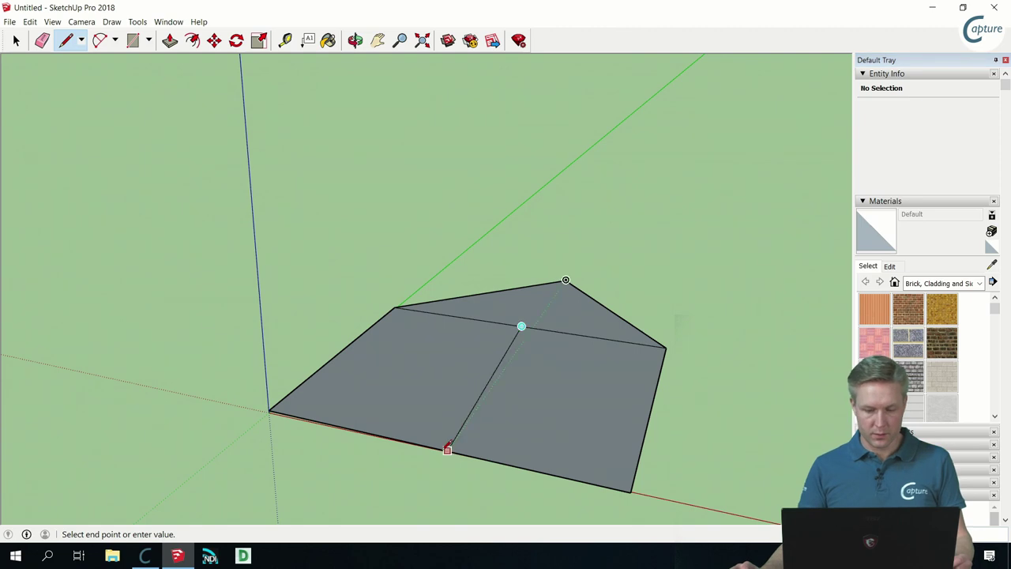
pyautogui.click(434, 445)
pyautogui.click(341, 351)
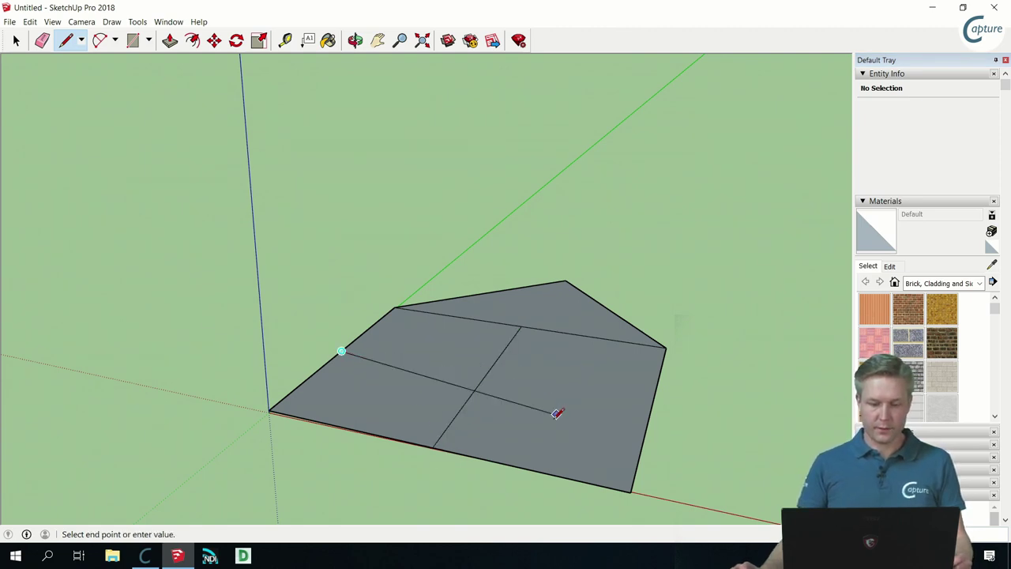
pyautogui.click(651, 403)
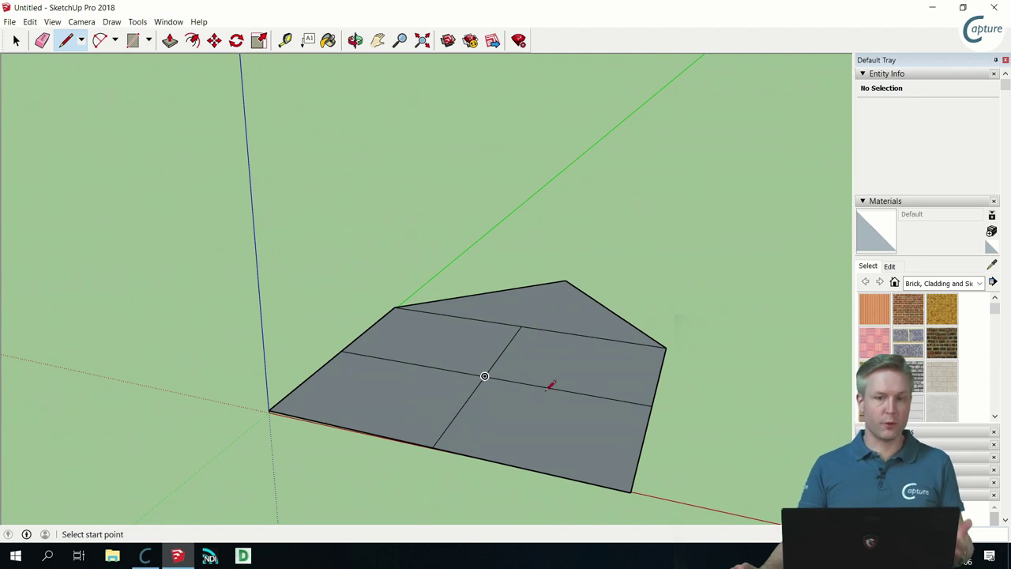
# Cancel an extra line from the left edge and reorient the view over the house outline.
pyautogui.click(342, 350)
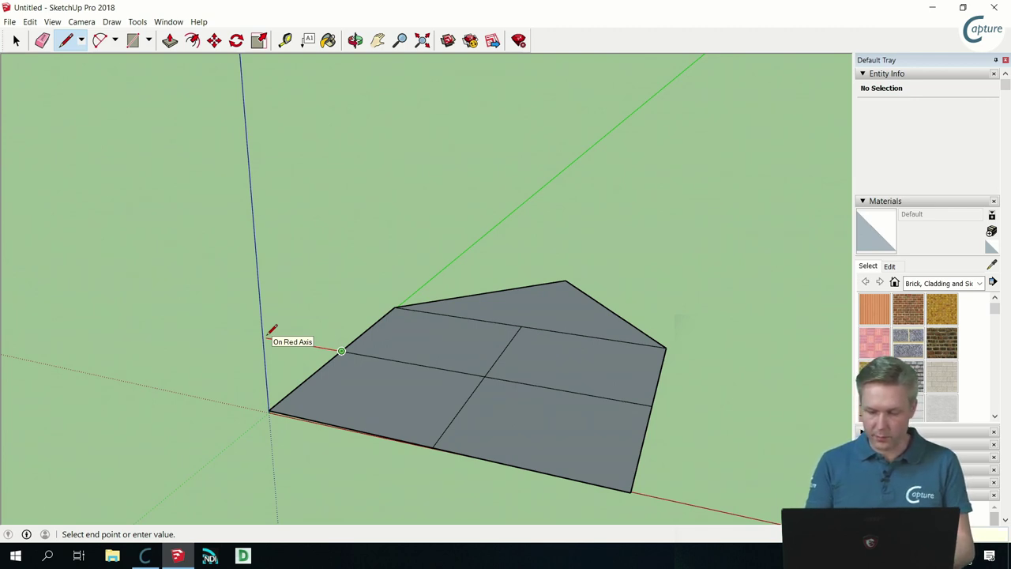
pyautogui.press('Return')
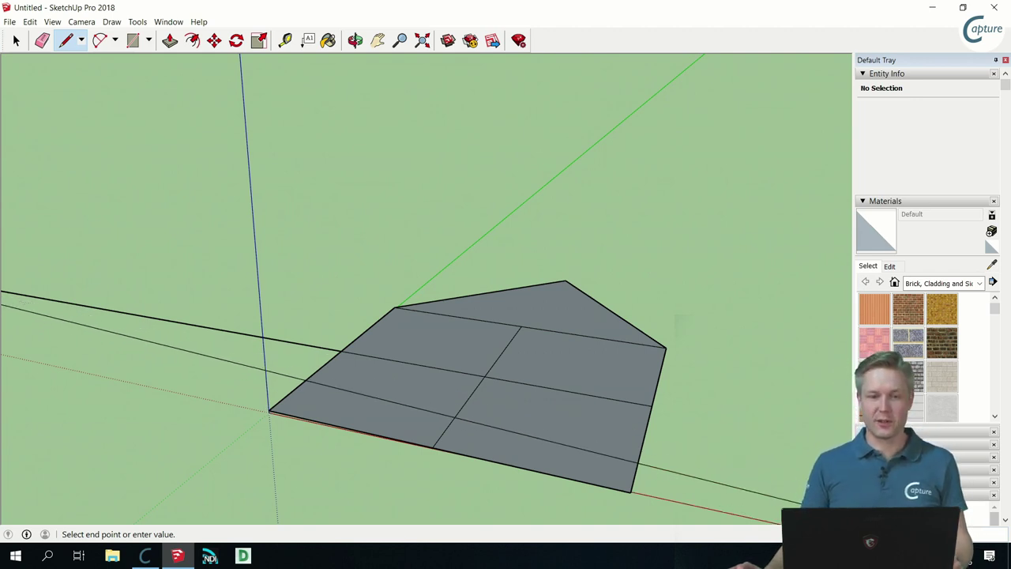
pyautogui.scroll(-1, 162, 343)
pyautogui.scroll(-1, 166, 339)
pyautogui.moveTo(165, 339); pyautogui.dragTo(331, 363, button='middle')
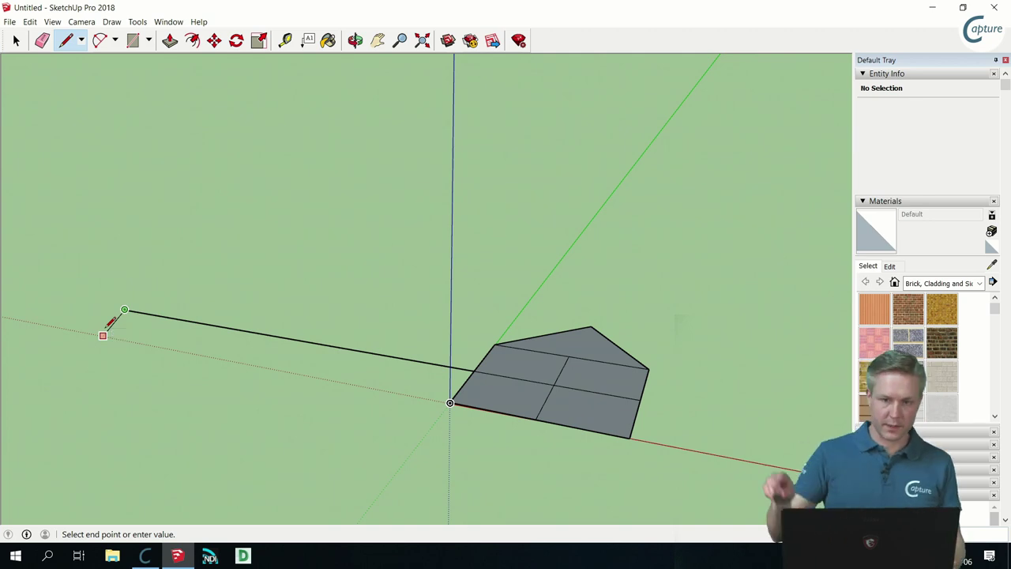
pyautogui.press('Escape')
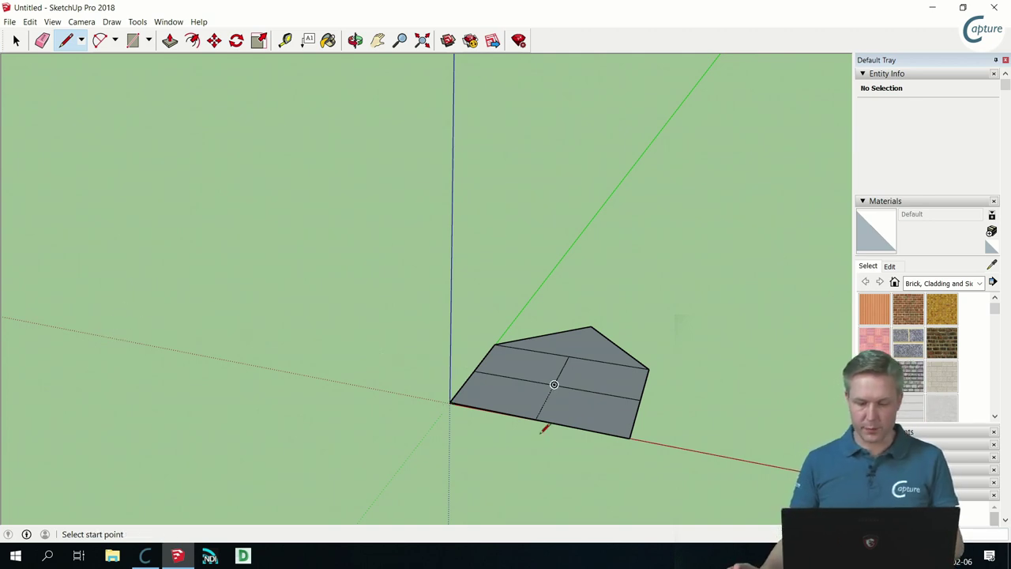
pyautogui.scroll(1, 585, 409)
pyautogui.scroll(1, 593, 397)
pyautogui.moveTo(593, 396); pyautogui.dragTo(451, 361, button='middle')
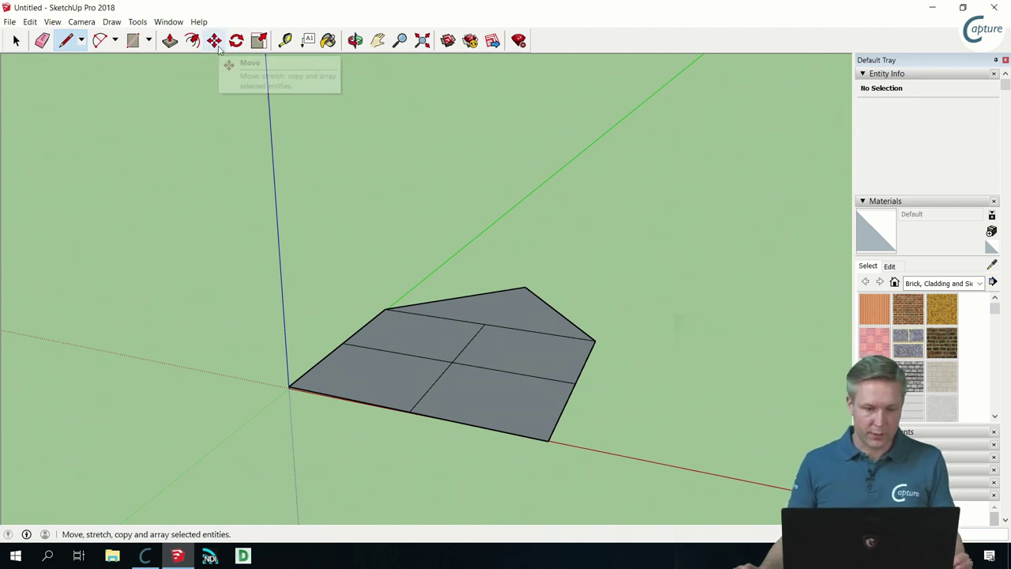
pyautogui.click(169, 40)
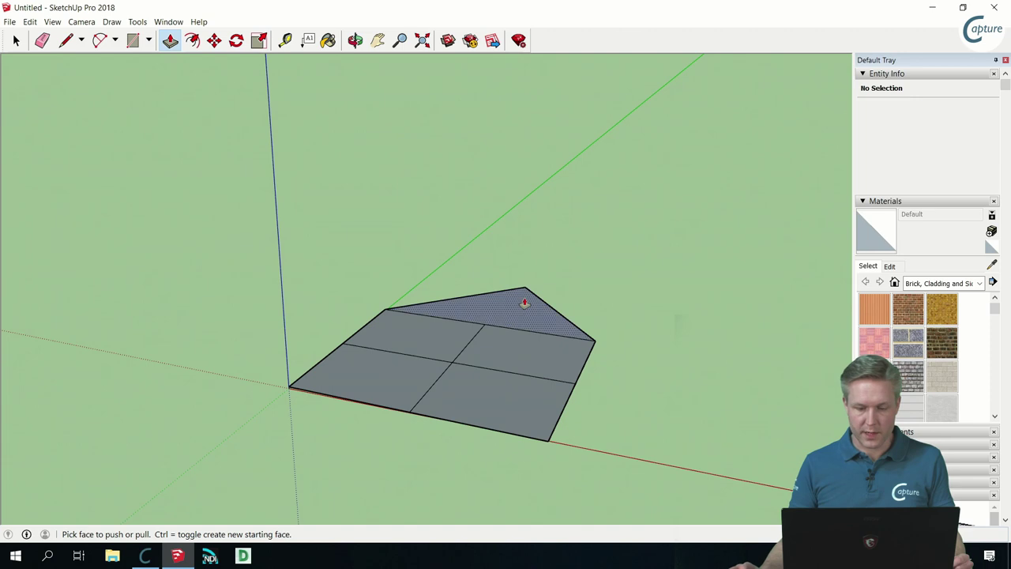
# Extrude the triangle into a prism and raise the floor faces into blocks of different heights.
pyautogui.moveTo(509, 315); pyautogui.dragTo(494, 226)
pyautogui.moveTo(494, 226); pyautogui.dragTo(263, 246, button='middle')
pyautogui.moveTo(490, 397); pyautogui.dragTo(491, 345)
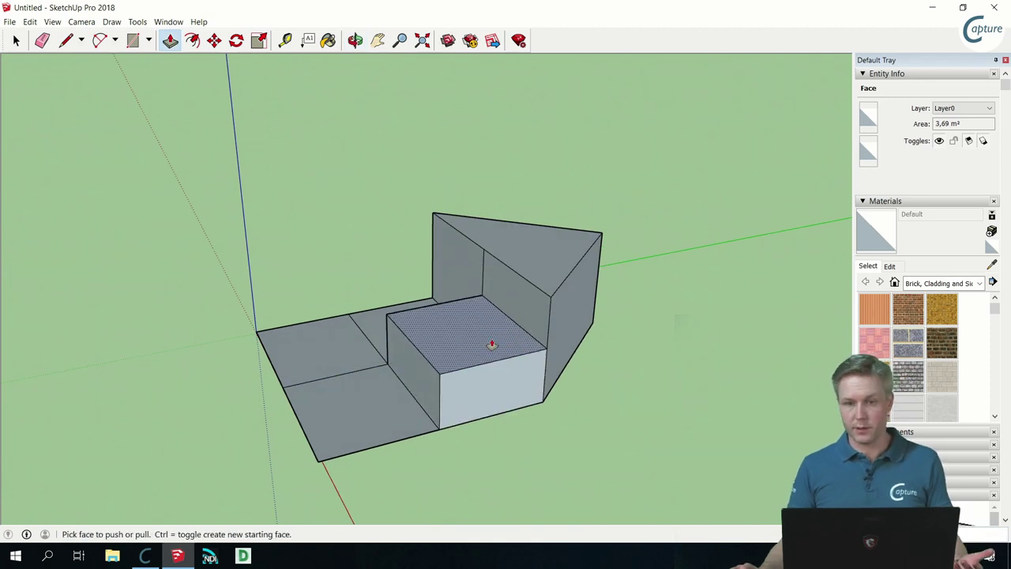
pyautogui.click(394, 411)
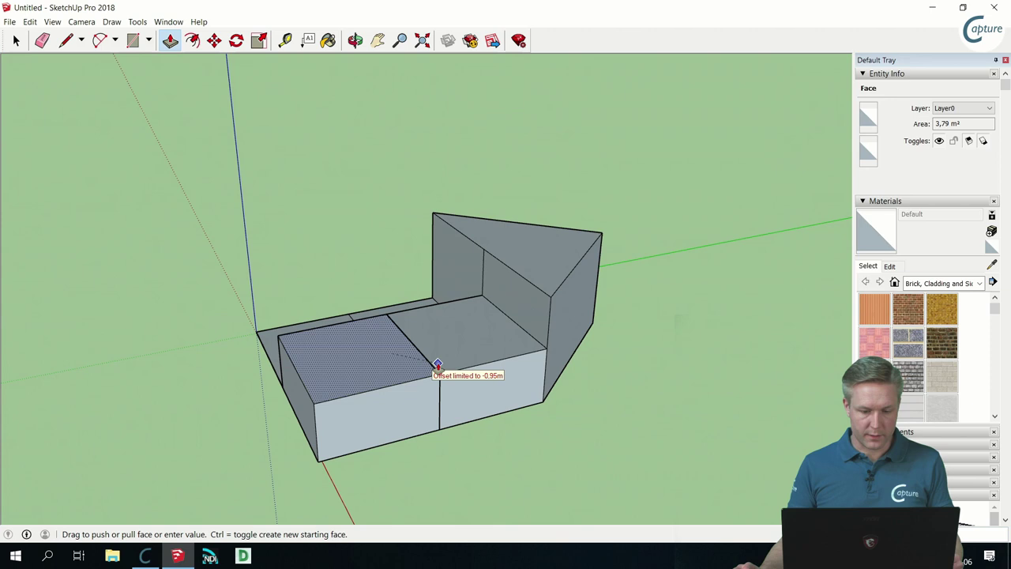
pyautogui.click(437, 367)
pyautogui.click(490, 344)
pyautogui.click(535, 285)
pyautogui.moveTo(492, 303); pyautogui.dragTo(273, 273, button='middle')
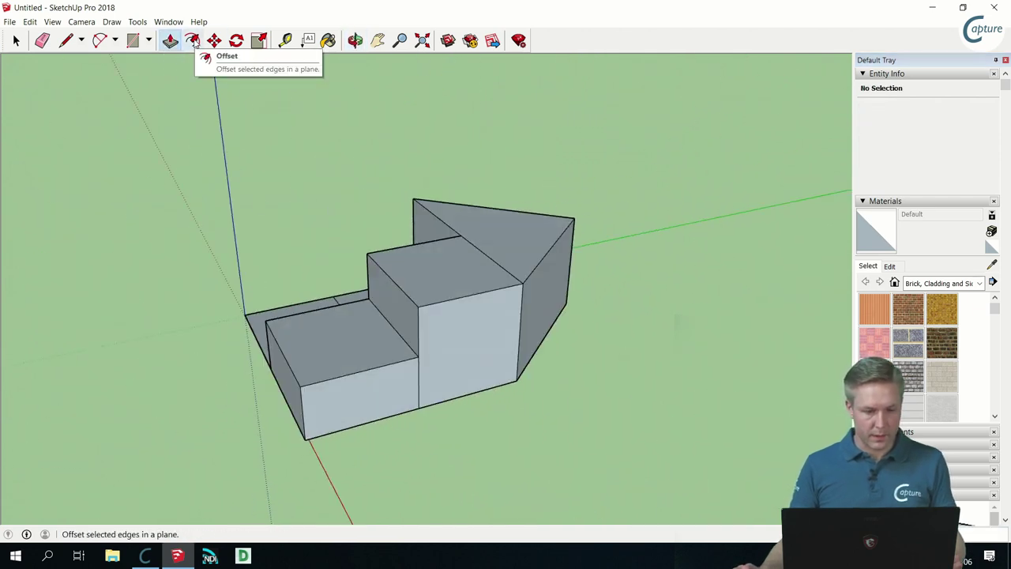
# Draw a 2-point arc along the front edge, forming a half-disc face.
pyautogui.click(105, 43)
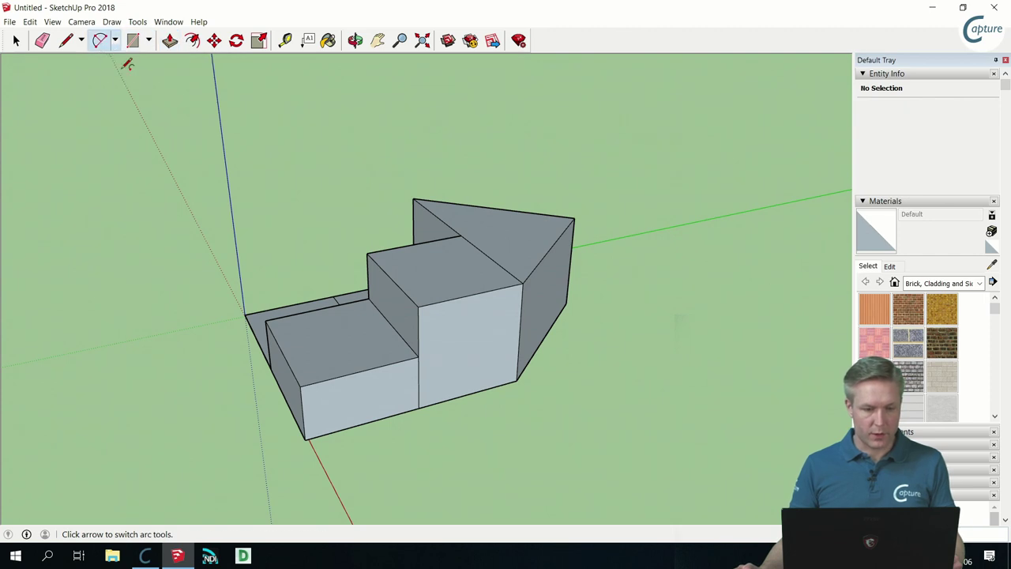
pyautogui.click(305, 439)
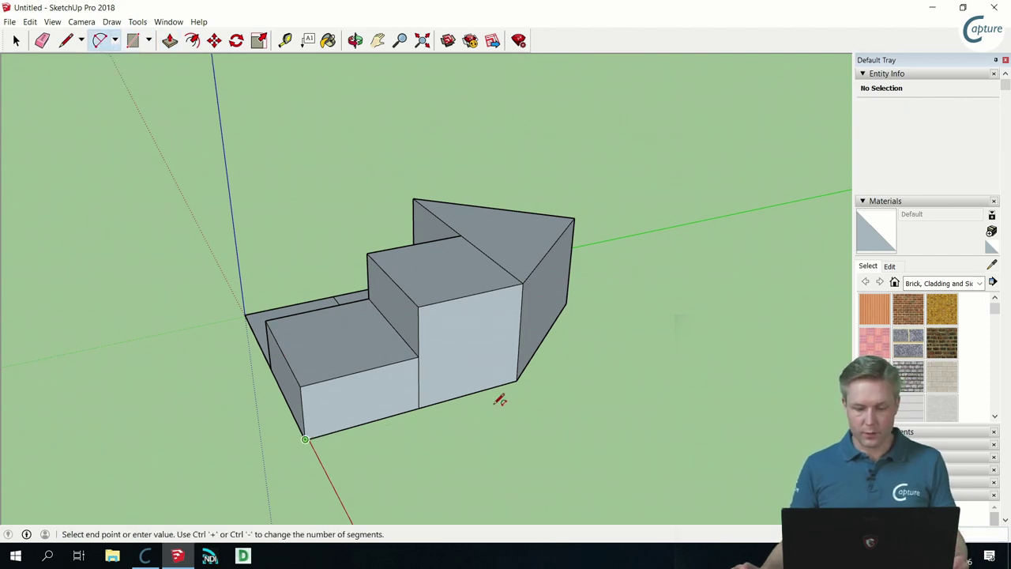
pyautogui.click(518, 382)
pyautogui.click(501, 457)
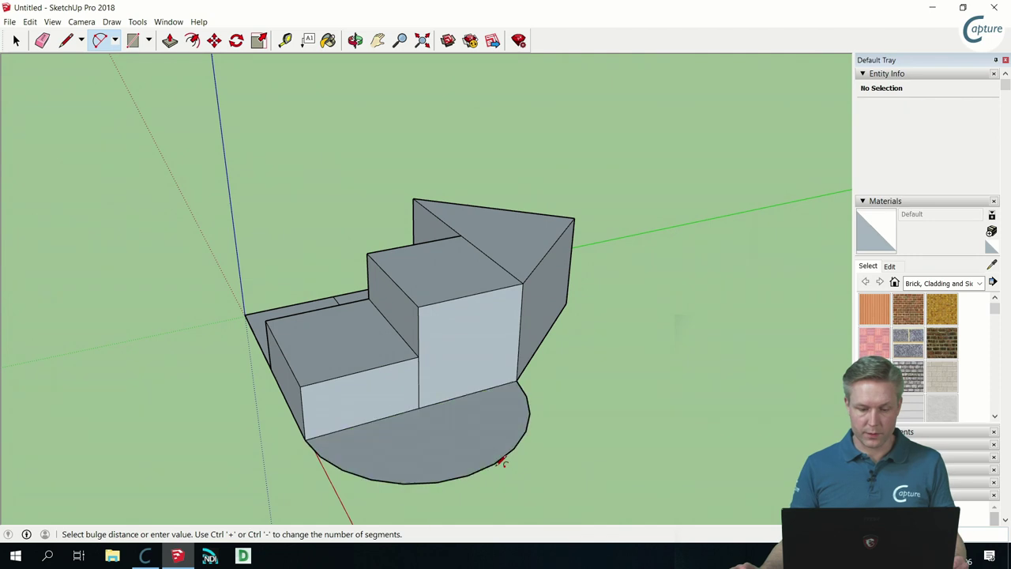
pyautogui.moveTo(511, 456); pyautogui.dragTo(556, 310, button='middle')
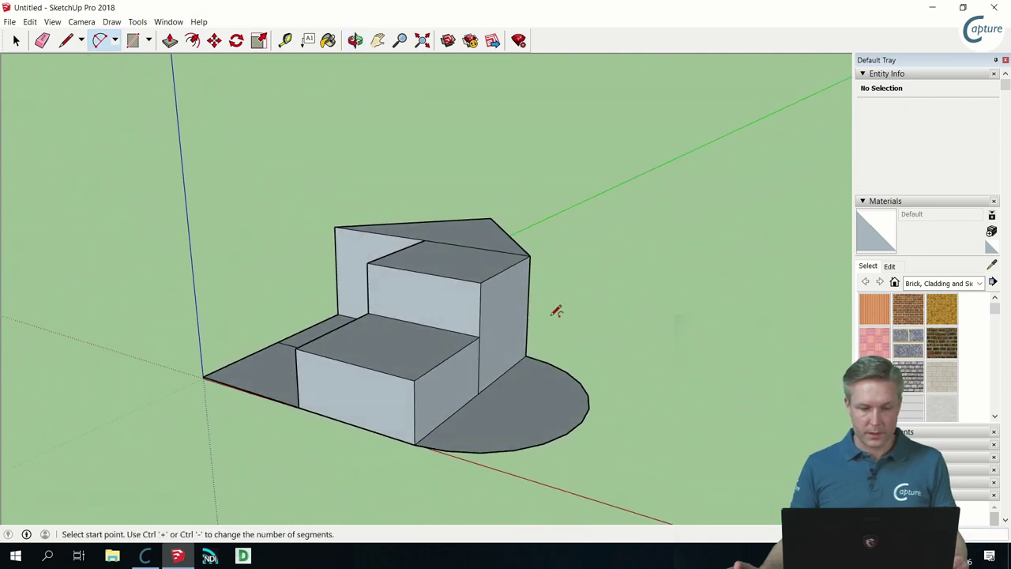
# Raise the half-disc into a thin slab and offset its curved edge outward.
pyautogui.click(169, 40)
pyautogui.click(526, 402)
pyautogui.click(532, 397)
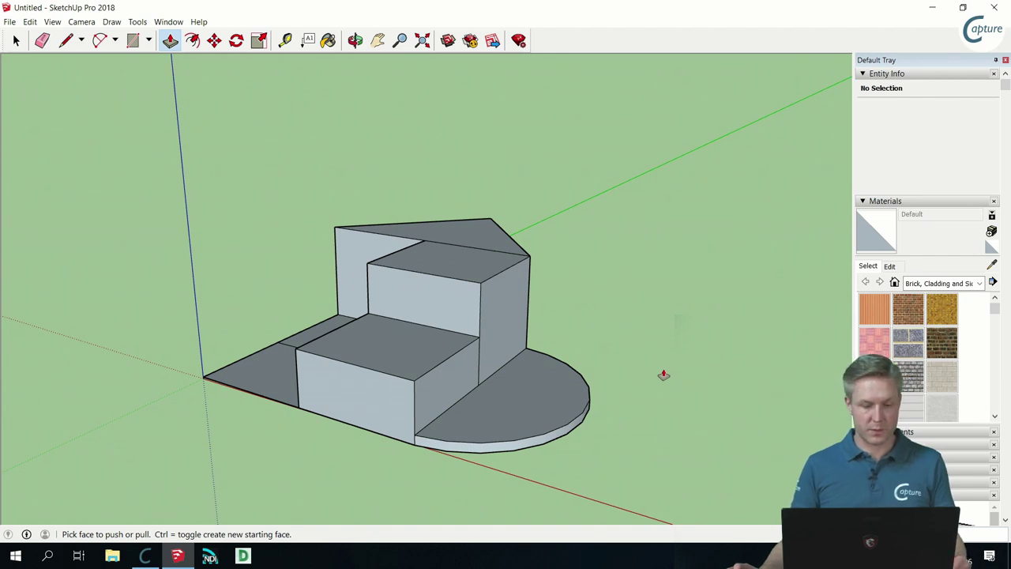
pyautogui.click(192, 40)
pyautogui.click(477, 456)
pyautogui.click(478, 458)
pyautogui.click(509, 478)
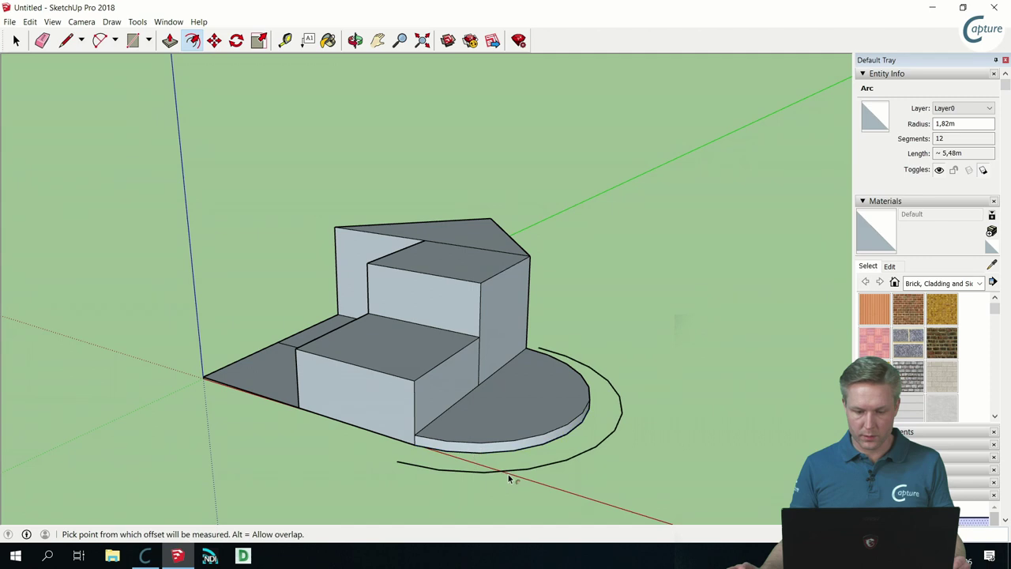
# Close the offset arc's ends with a line and give the ring face a small thickness.
pyautogui.click(66, 40)
pyautogui.click(399, 460)
pyautogui.moveTo(537, 381); pyautogui.dragTo(113, 402, button='middle')
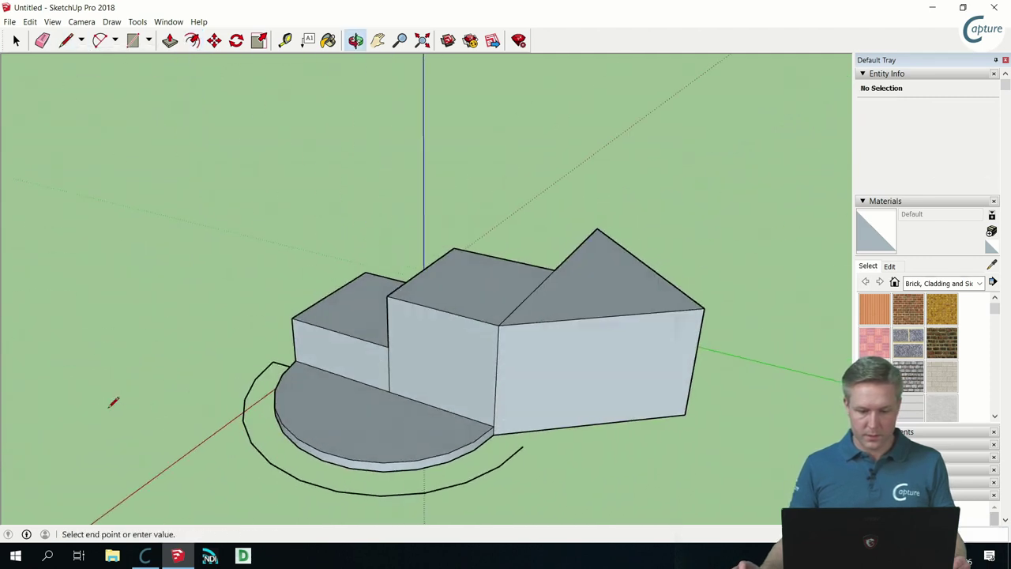
pyautogui.click(274, 361)
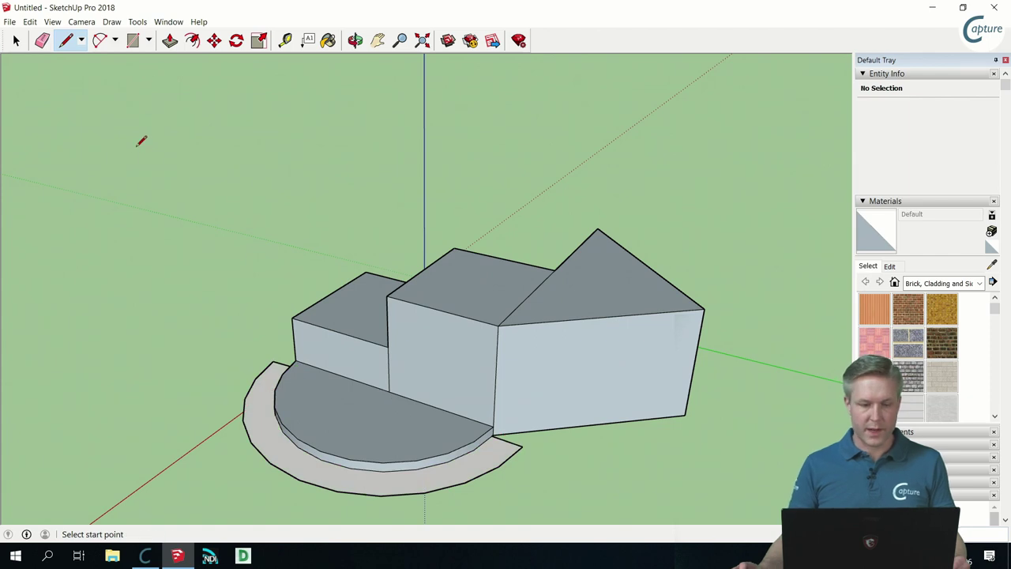
pyautogui.click(172, 44)
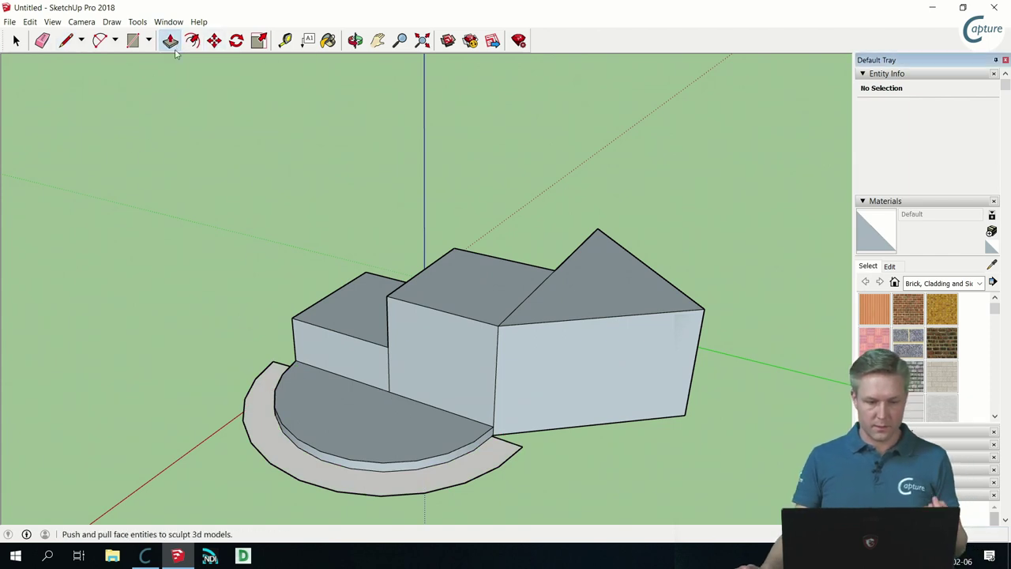
pyautogui.click(309, 464)
pyautogui.click(255, 417)
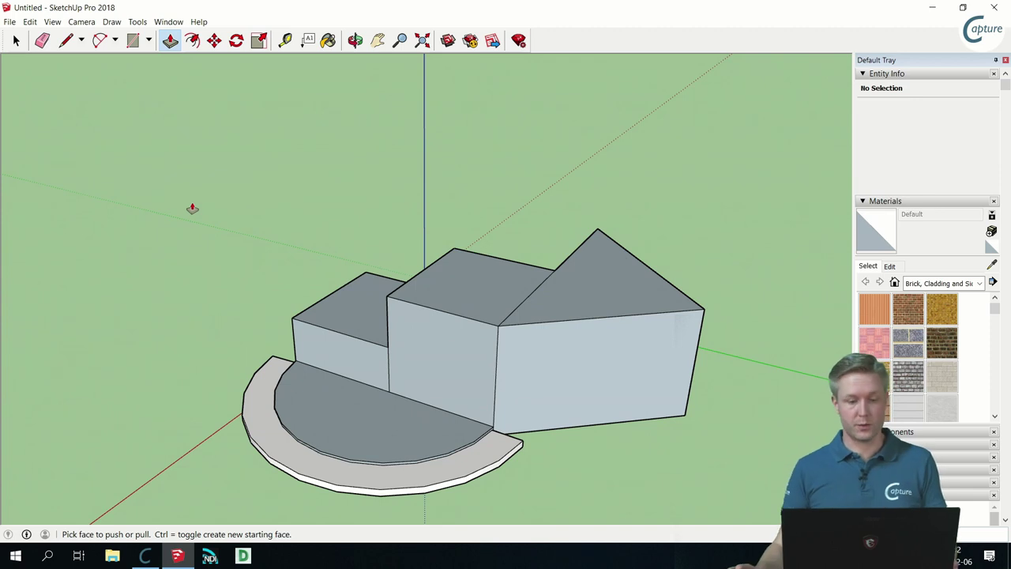
pyautogui.moveTo(217, 253); pyautogui.dragTo(382, 229, button='middle')
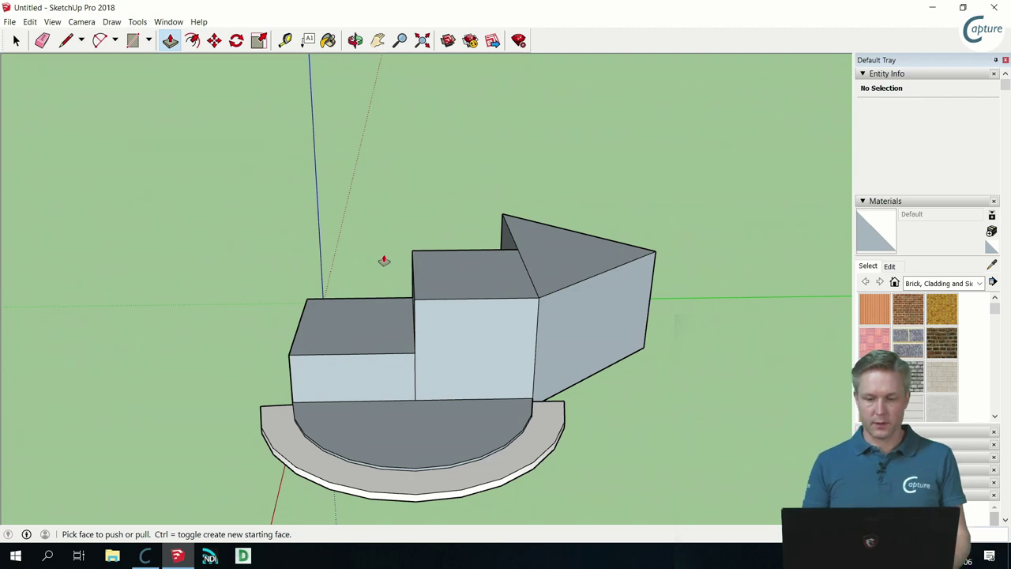
pyautogui.moveTo(360, 247); pyautogui.dragTo(501, 255, button='middle')
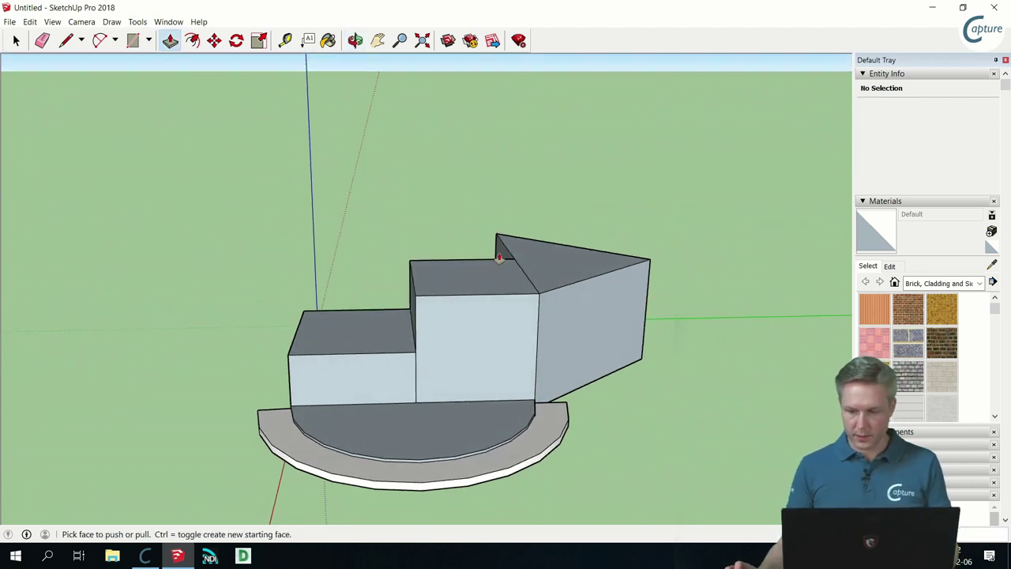
# Paint the middle, left and right block faces with Brick Antique 01, Brick Basket and Cladding Siding Tan.
pyautogui.click(908, 320)
pyautogui.click(501, 341)
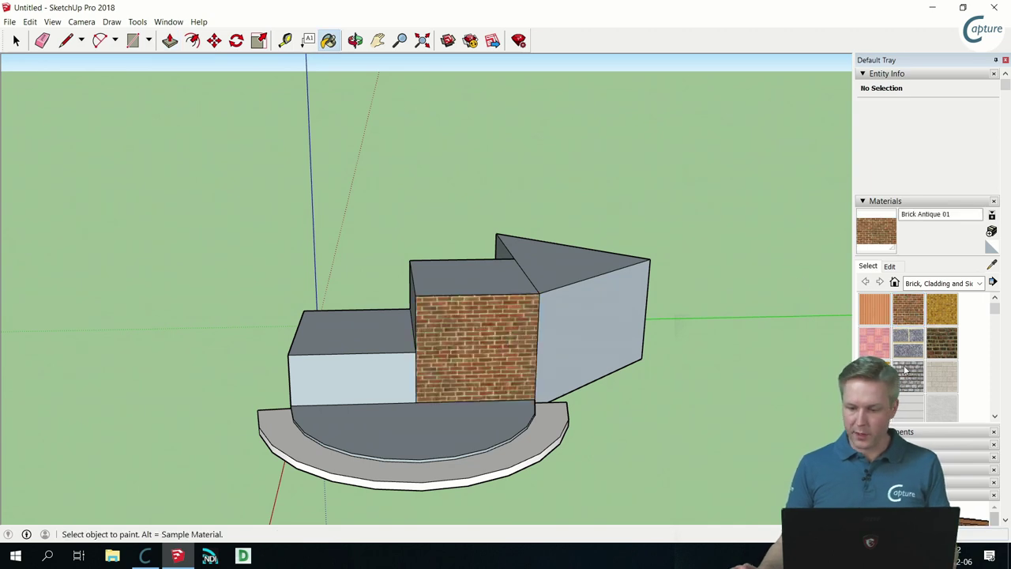
pyautogui.click(880, 348)
pyautogui.click(364, 363)
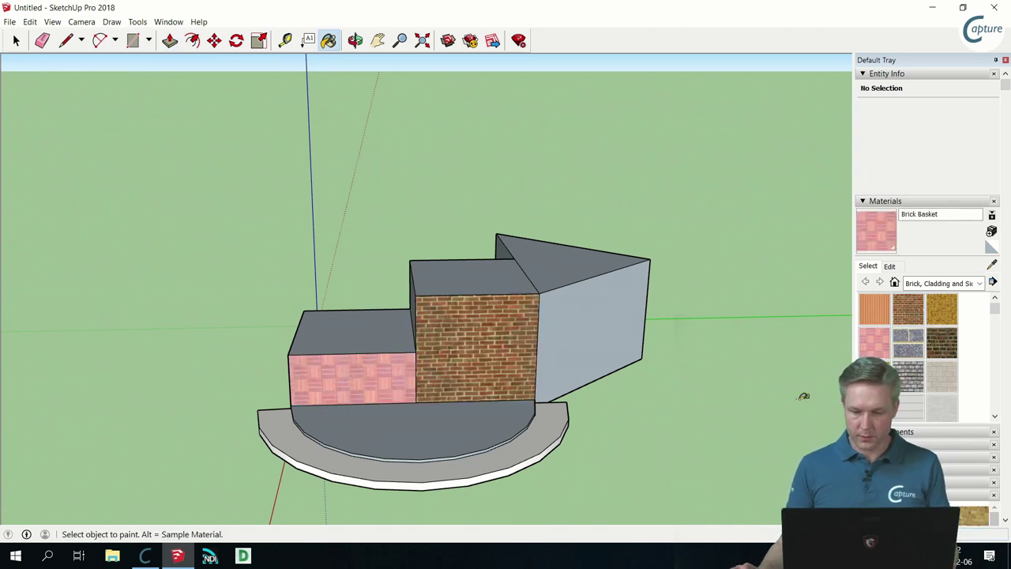
pyautogui.click(874, 376)
pyautogui.click(592, 329)
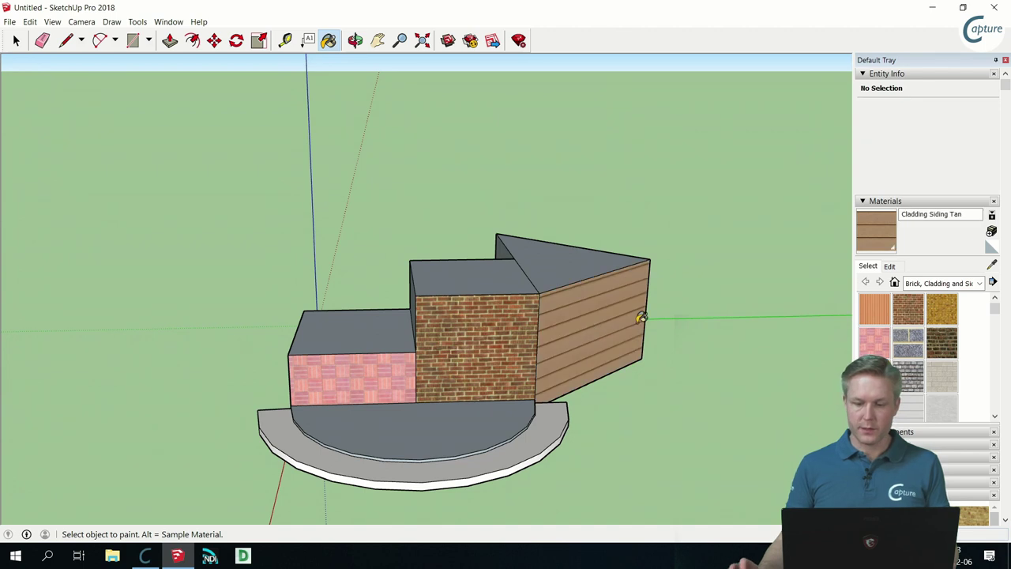
pyautogui.moveTo(609, 297); pyautogui.dragTo(733, 276, button='middle')
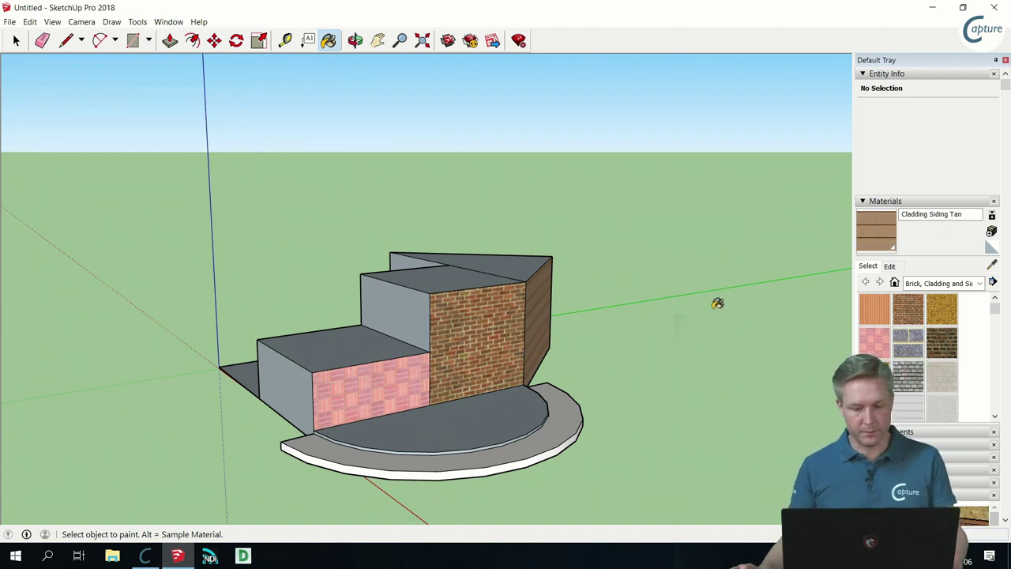
pyautogui.click(14, 43)
pyautogui.click(10, 22)
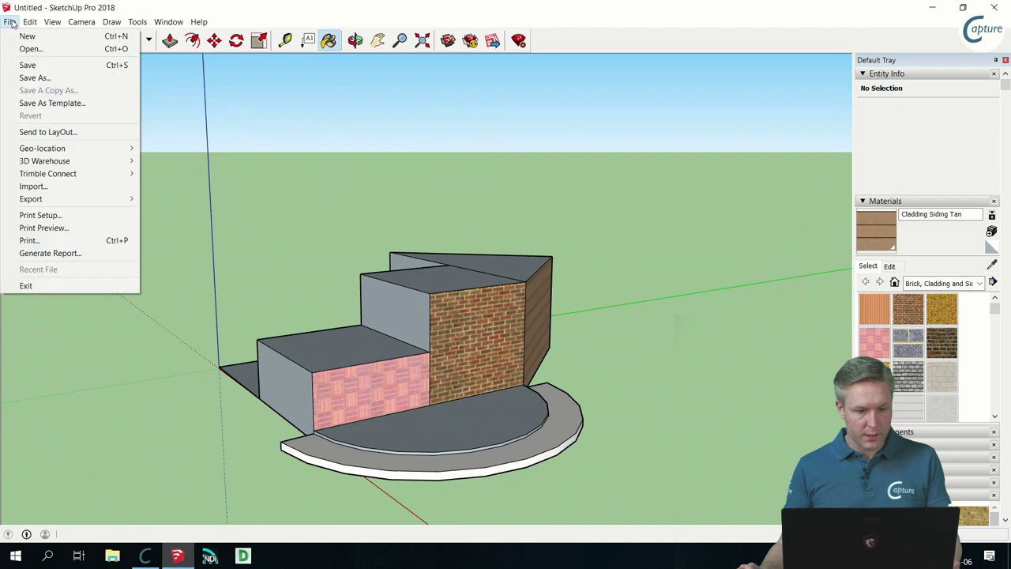
# Save the model as Stage in the Skrivbord folder and minimise SketchUp.
pyautogui.click(69, 78)
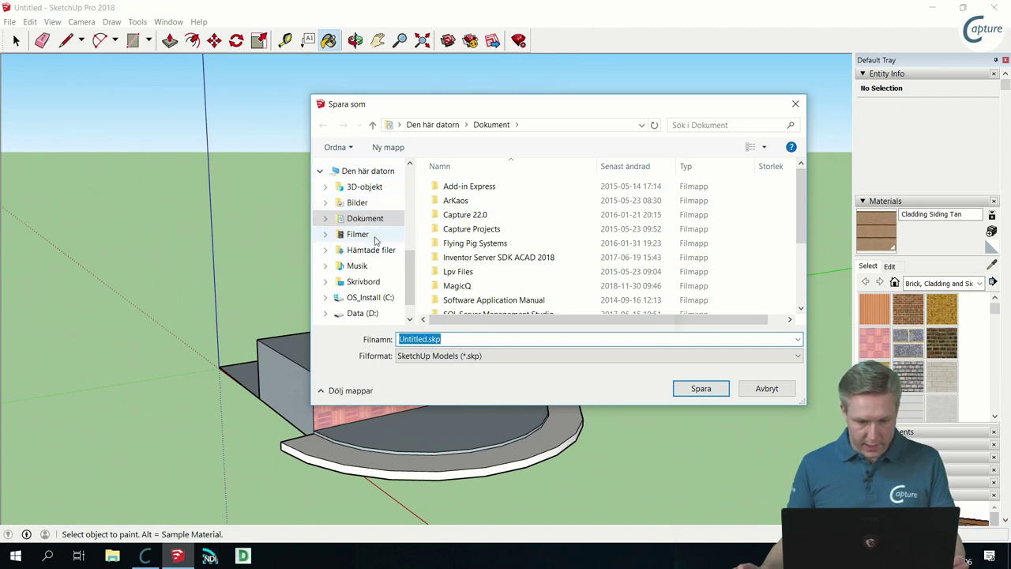
pyautogui.click(363, 281)
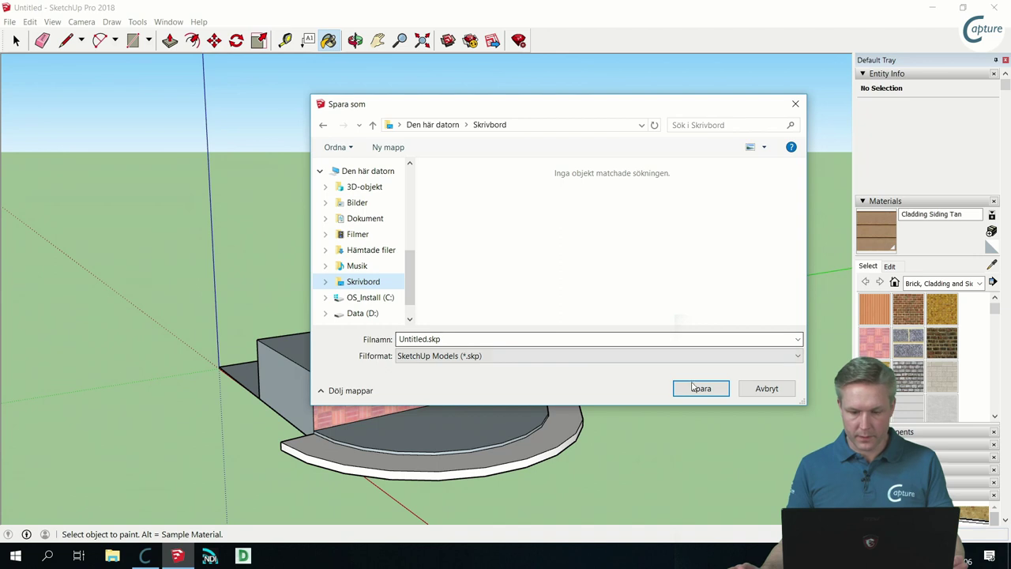
pyautogui.click(581, 336)
pyautogui.write('Stage')
pyautogui.press('Return')
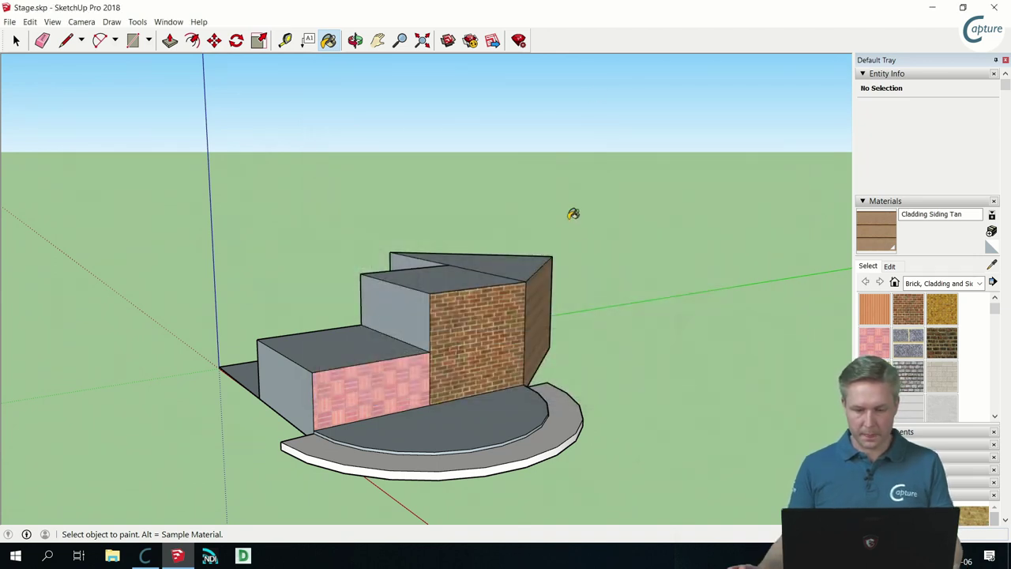
pyautogui.click(929, 8)
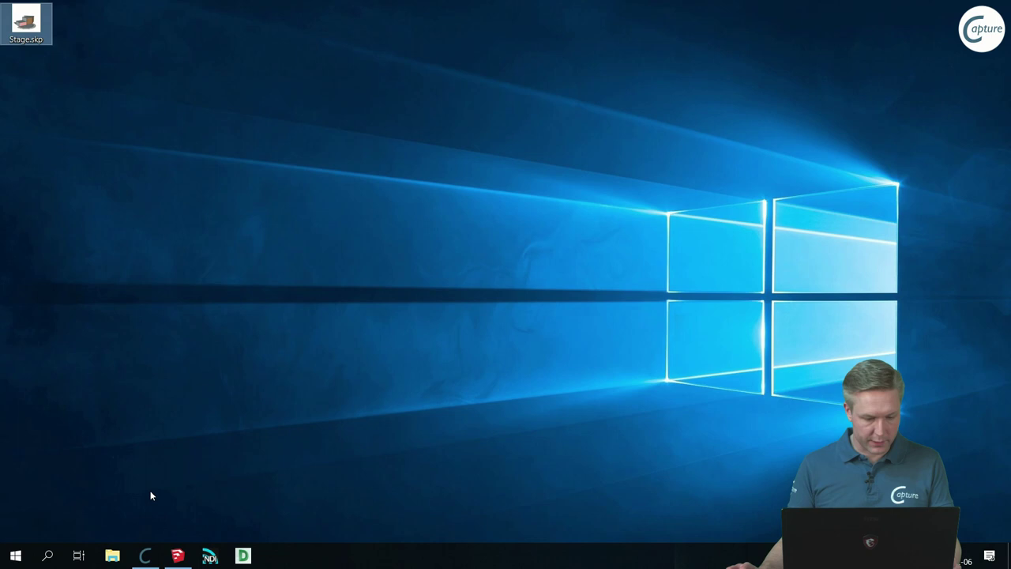
# Back in Capture, import the Stage.skp model file.
pyautogui.click(145, 555)
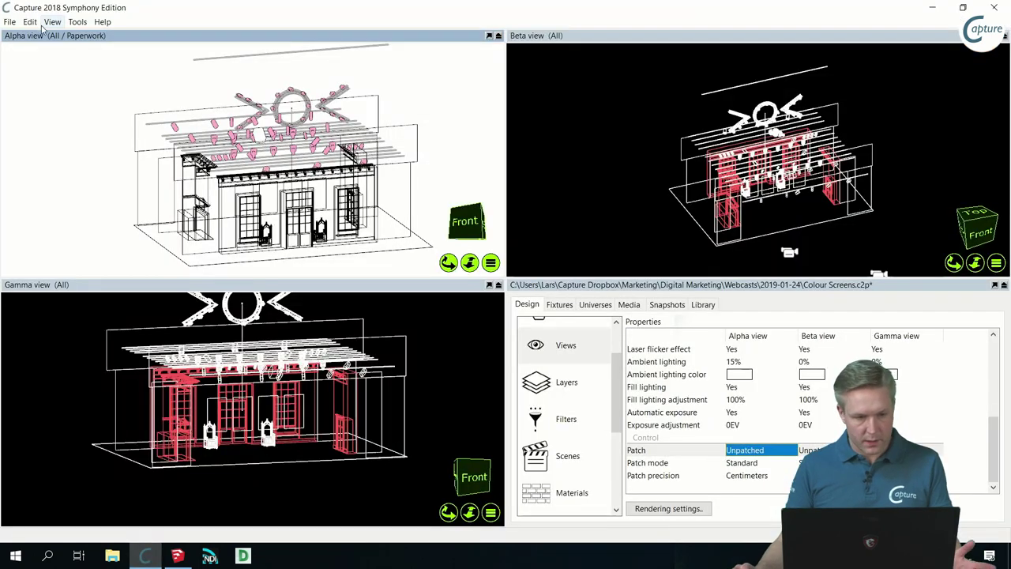
pyautogui.click(10, 22)
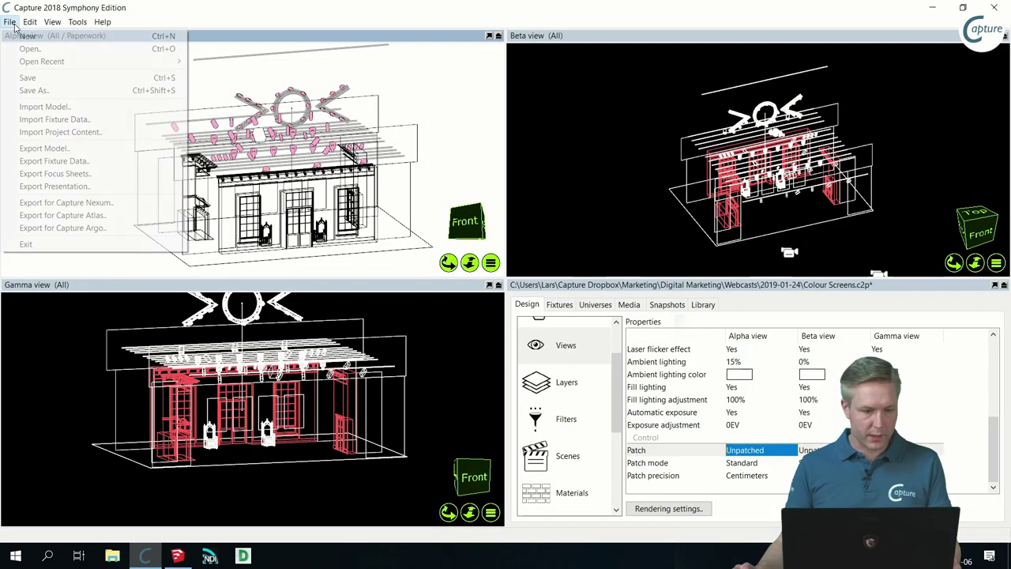
pyautogui.click(89, 114)
pyautogui.doubleClick(158, 138)
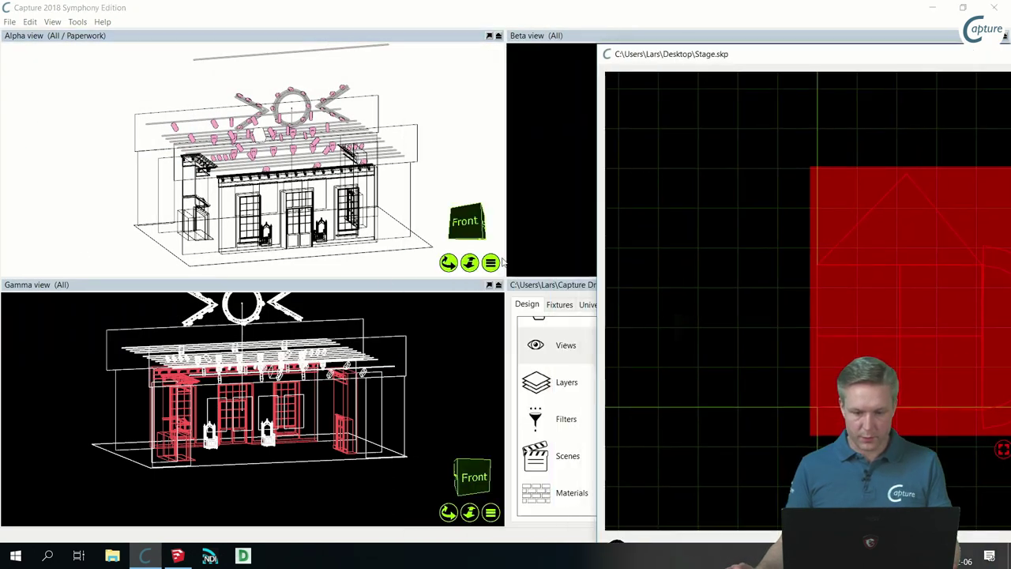
# Swing Alpha view to top and place the stage model beside the theatre plan.
pyautogui.click(490, 262)
pyautogui.moveTo(545, 327)
pyautogui.click(695, 329)
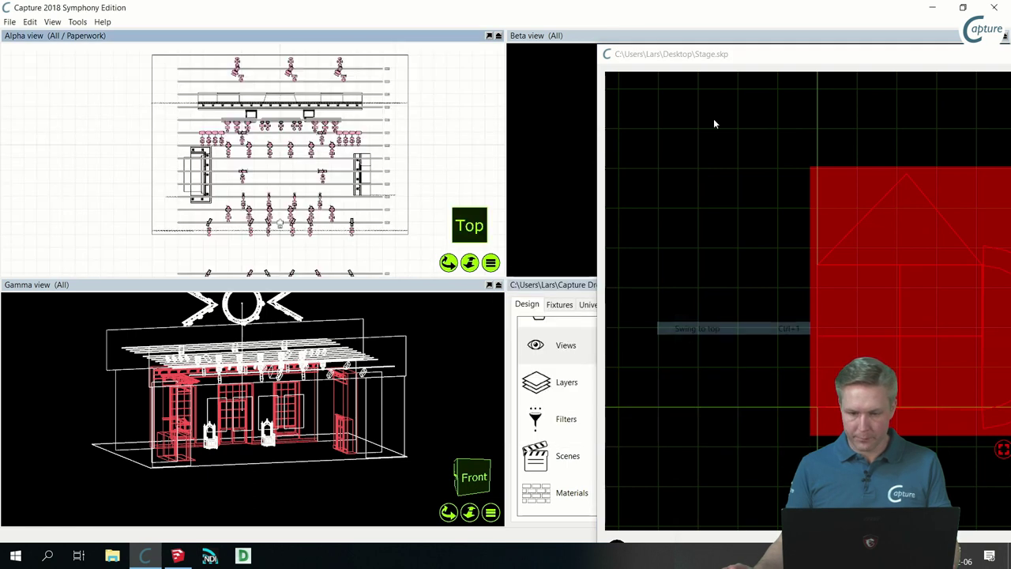
pyautogui.moveTo(722, 54); pyautogui.dragTo(651, 53)
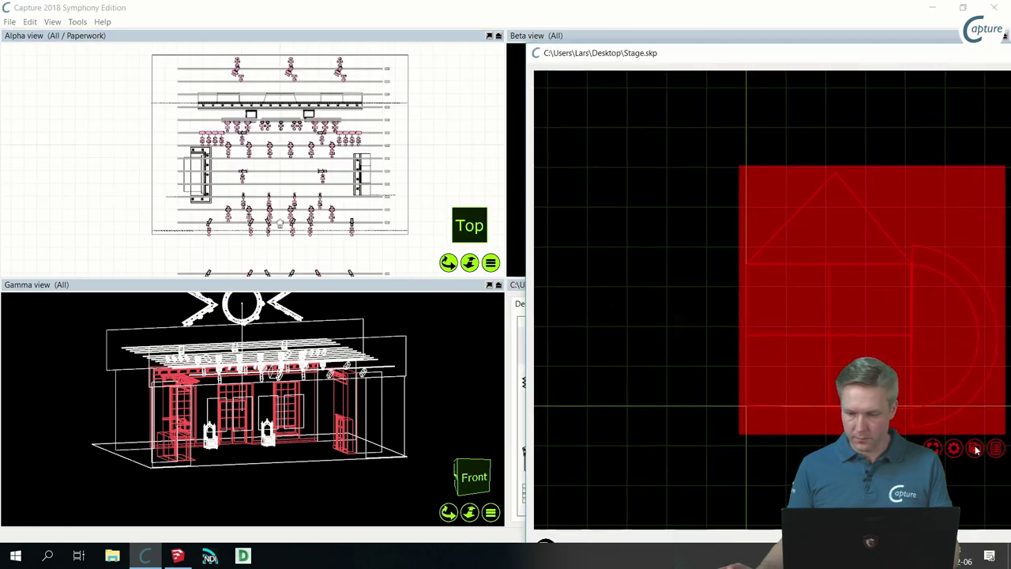
pyautogui.moveTo(103, 174); pyautogui.dragTo(106, 172)
pyautogui.click(120, 177)
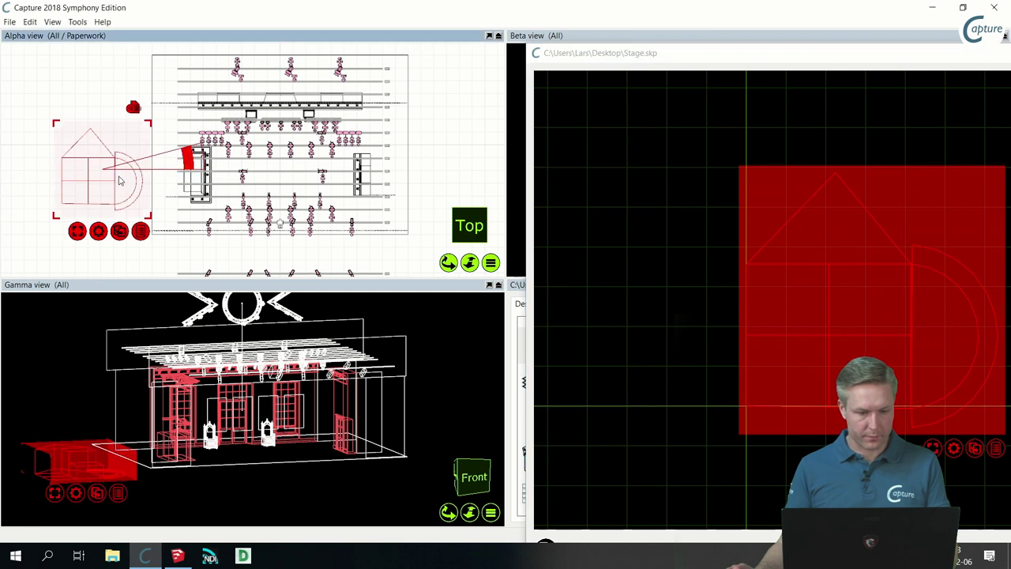
pyautogui.moveTo(601, 61); pyautogui.dragTo(134, 131)
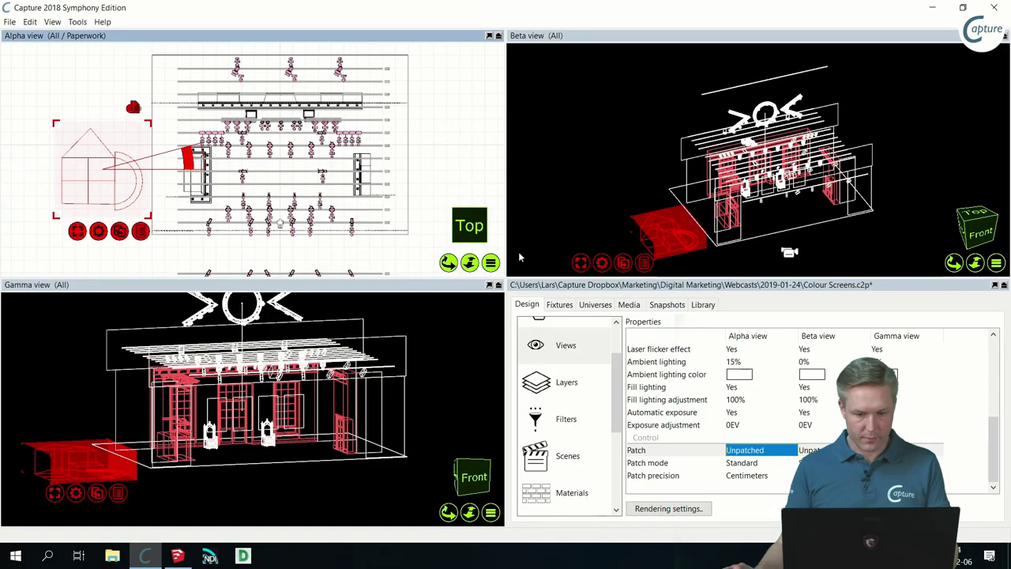
# Drag the placed stage model onto the theatre stage and fine-tune its position.
pyautogui.moveTo(142, 177)
pyautogui.mouseDown()
pyautogui.moveTo(169, 196)
pyautogui.moveTo(153, 184)
pyautogui.moveTo(276, 176)
pyautogui.moveTo(298, 436)
pyautogui.mouseUp()
pyautogui.moveTo(286, 218); pyautogui.dragTo(286, 177, button='right')
pyautogui.scroll(3, 300, 217)
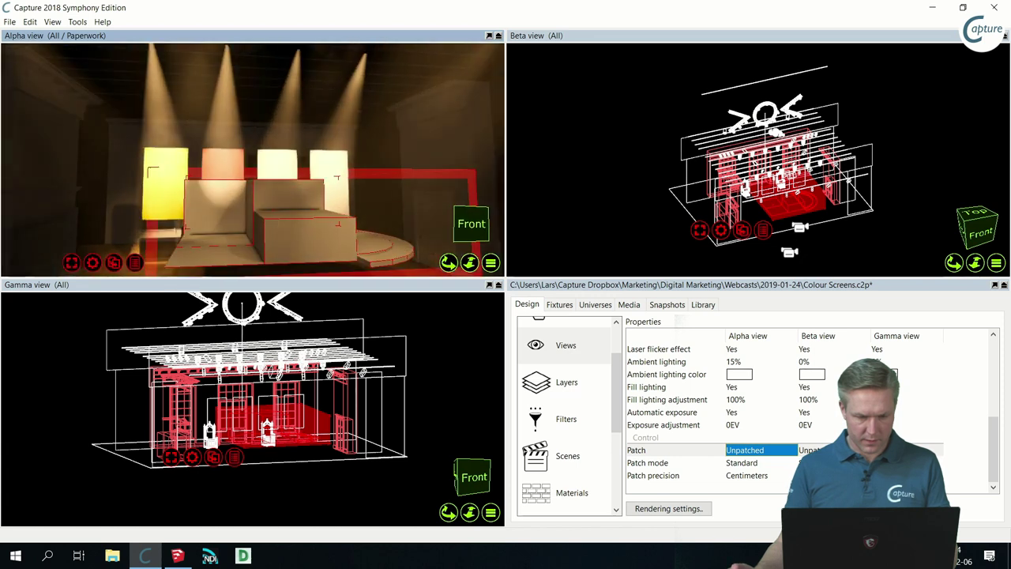
pyautogui.scroll(2, 301, 217)
pyautogui.moveTo(300, 217); pyautogui.dragTo(304, 219, button='right')
pyautogui.moveTo(304, 220); pyautogui.dragTo(342, 210)
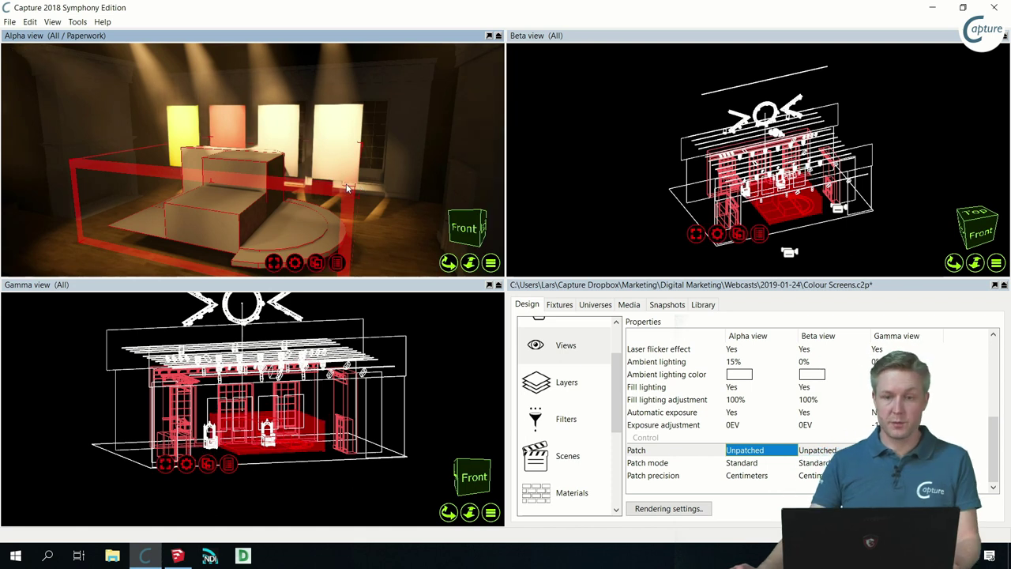
pyautogui.click(226, 219)
# Orbit the Alpha camera around the set until it faces the stage front.
pyautogui.moveTo(225, 219); pyautogui.dragTo(278, 203, button='right')
pyautogui.scroll(-3, 278, 203)
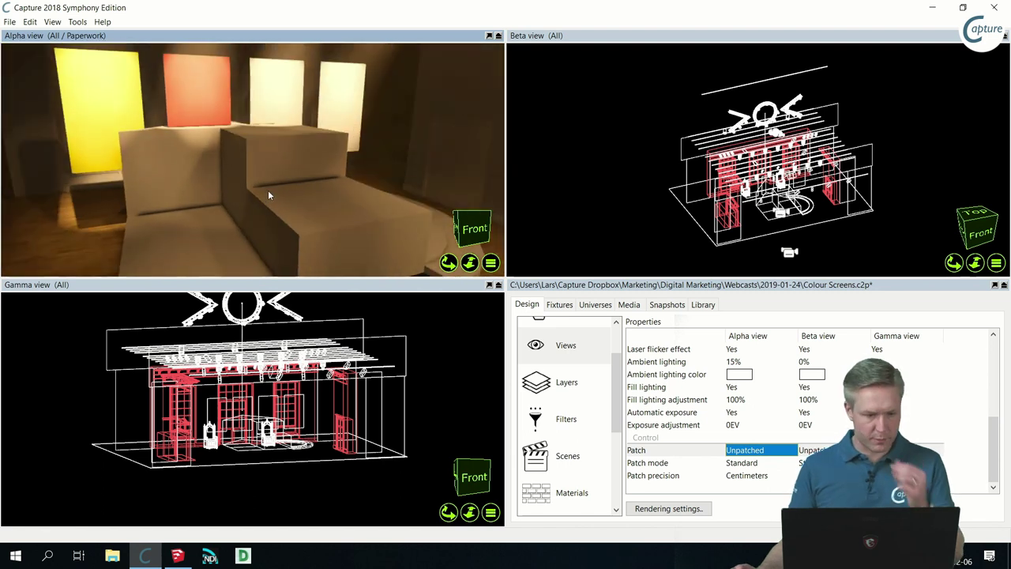
pyautogui.click(177, 556)
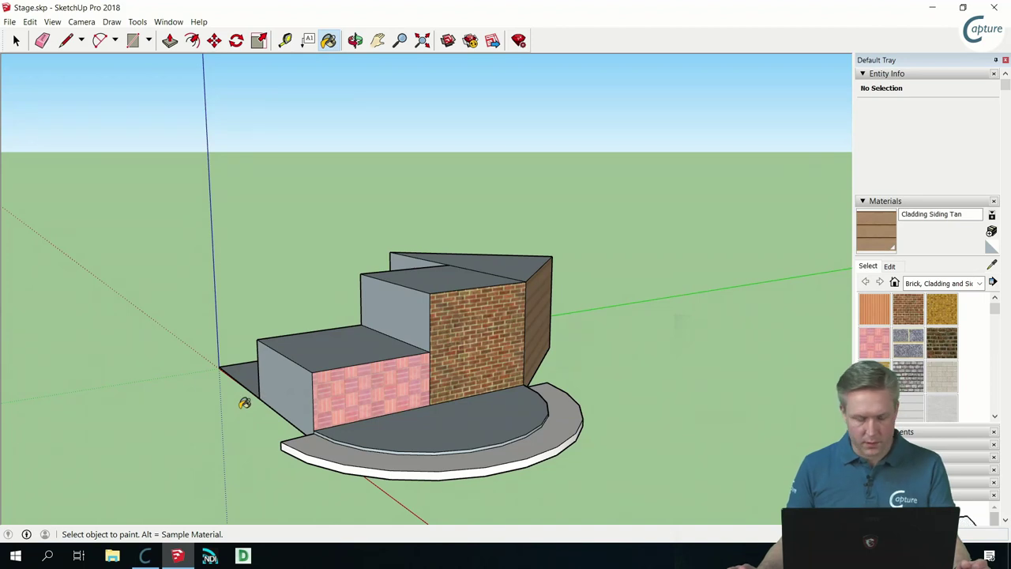
pyautogui.click(938, 12)
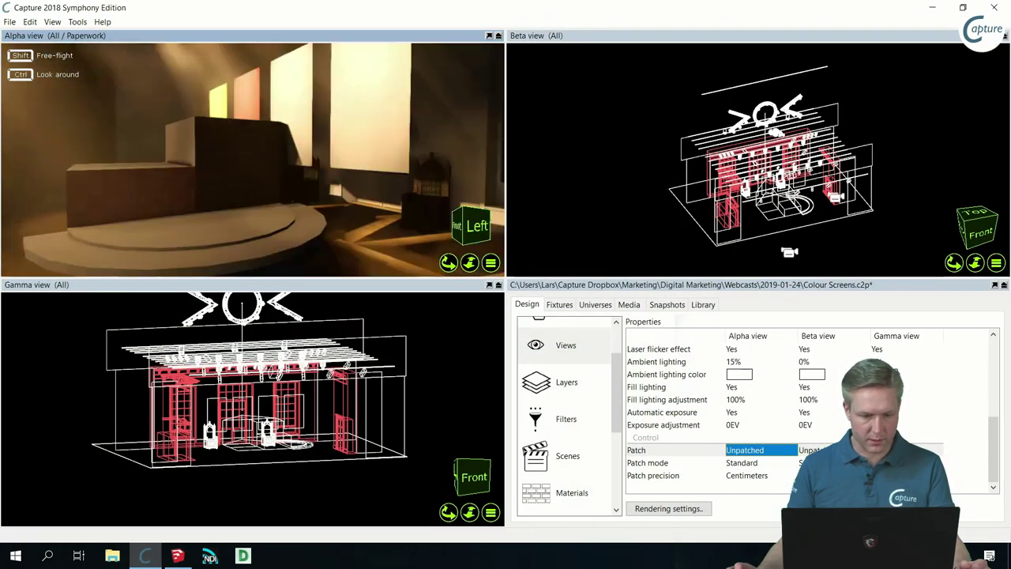
pyautogui.moveTo(338, 226); pyautogui.dragTo(422, 189)
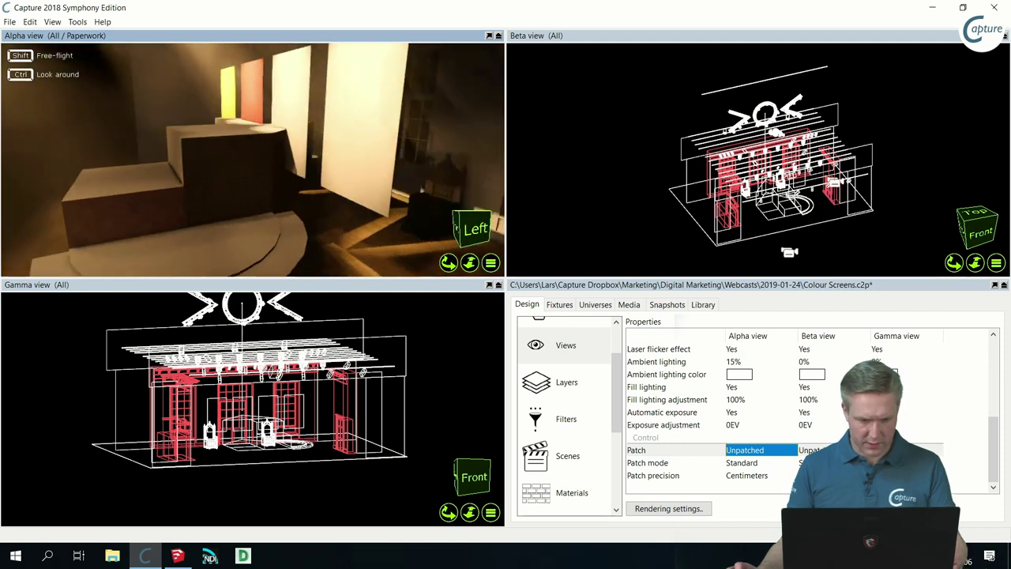
pyautogui.click(312, 233)
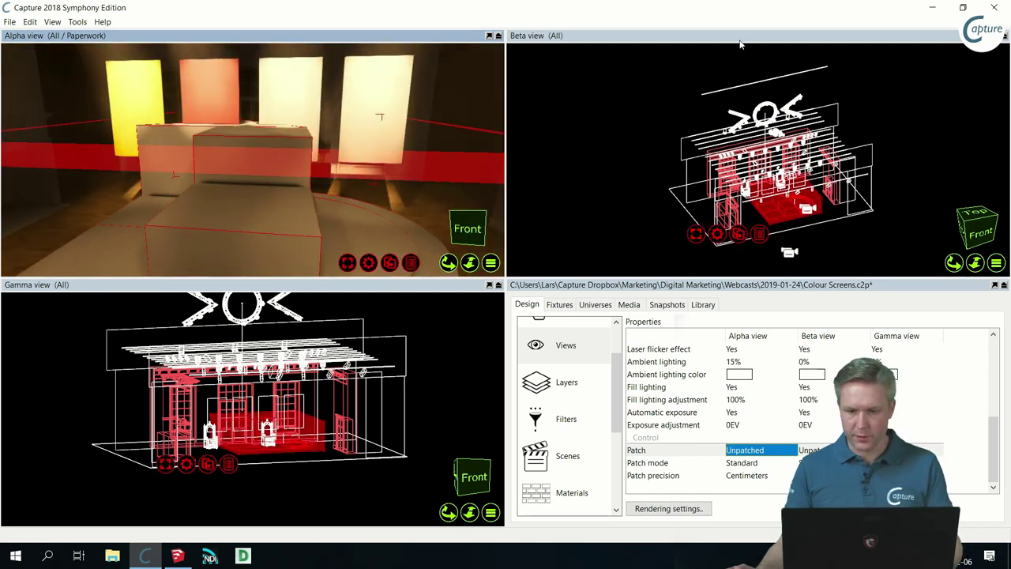
# Swing Beta view to top and reposition the camera to orbit around the set.
pyautogui.click(996, 262)
pyautogui.moveTo(928, 335)
pyautogui.click(730, 323)
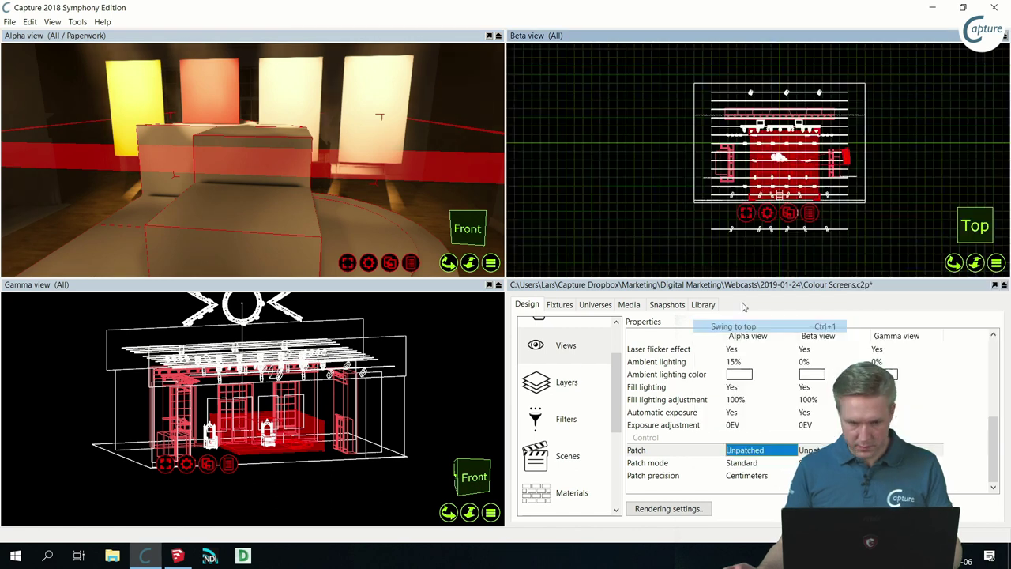
pyautogui.moveTo(845, 162)
pyautogui.mouseDown()
pyautogui.moveTo(842, 108)
pyautogui.moveTo(841, 194)
pyautogui.mouseUp()
pyautogui.moveTo(340, 223); pyautogui.dragTo(253, 231)
pyautogui.moveTo(851, 162)
pyautogui.mouseDown()
pyautogui.moveTo(837, 183)
pyautogui.moveTo(846, 170)
pyautogui.mouseUp()
pyautogui.moveTo(315, 210); pyautogui.dragTo(261, 229)
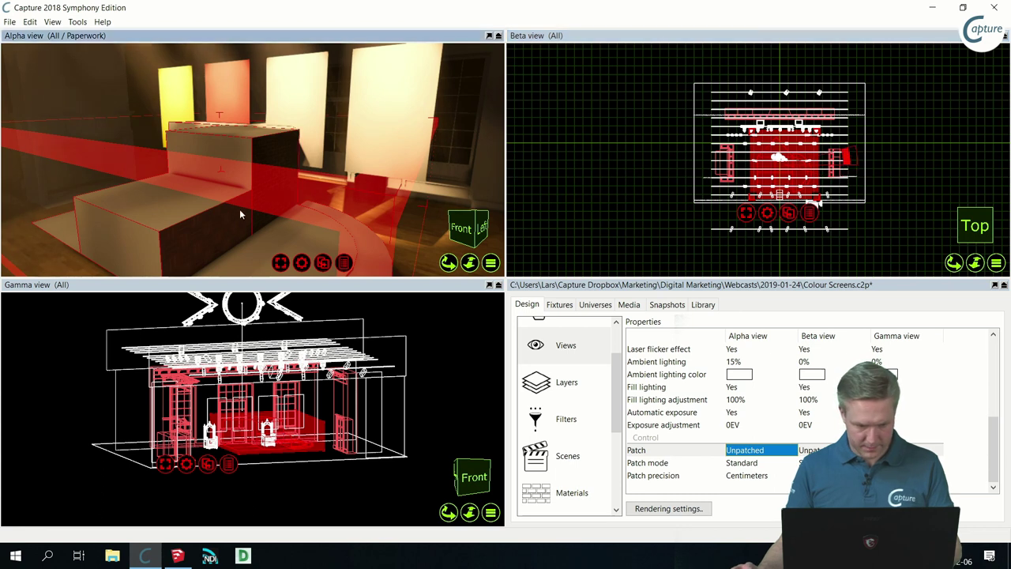
# Pull the camera down-left in plan and turn it toward the brick wall.
pyautogui.keyDown('shift'); pyautogui.moveTo(845, 158); pyautogui.dragTo(807, 202); pyautogui.keyUp('shift')
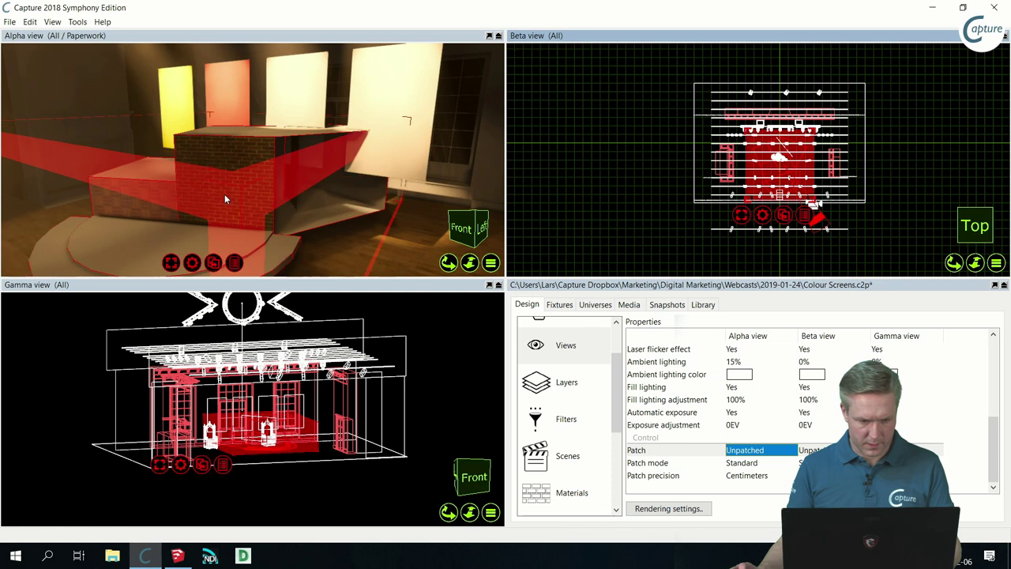
pyautogui.scroll(3, 222, 193)
pyautogui.moveTo(220, 193); pyautogui.dragTo(565, 222)
pyautogui.click(566, 220)
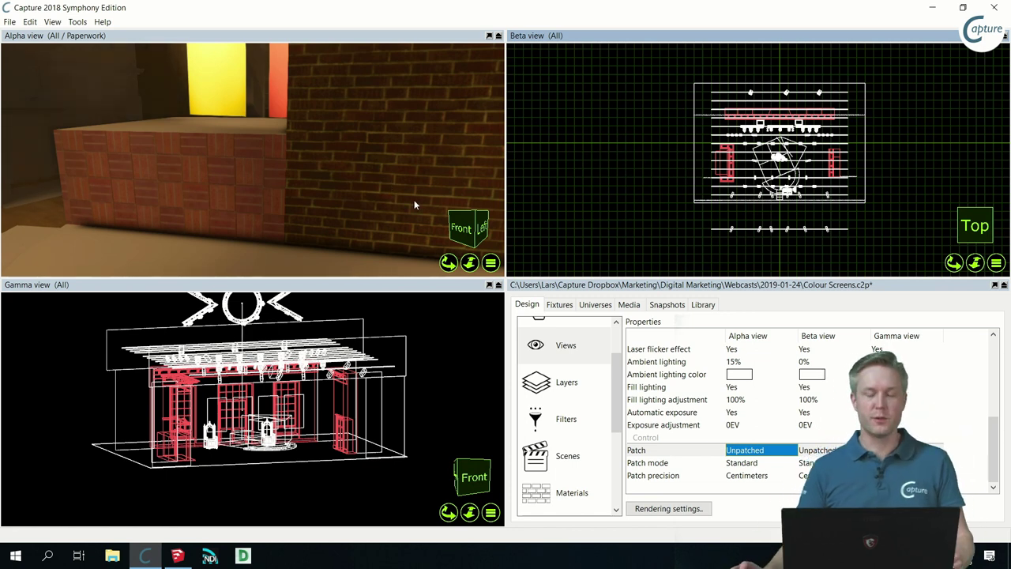
# Bring the Stage.skp model in SketchUp to the front from the taskbar.
pyautogui.click(180, 555)
pyautogui.rightClick(180, 555)
pyautogui.click(469, 132)
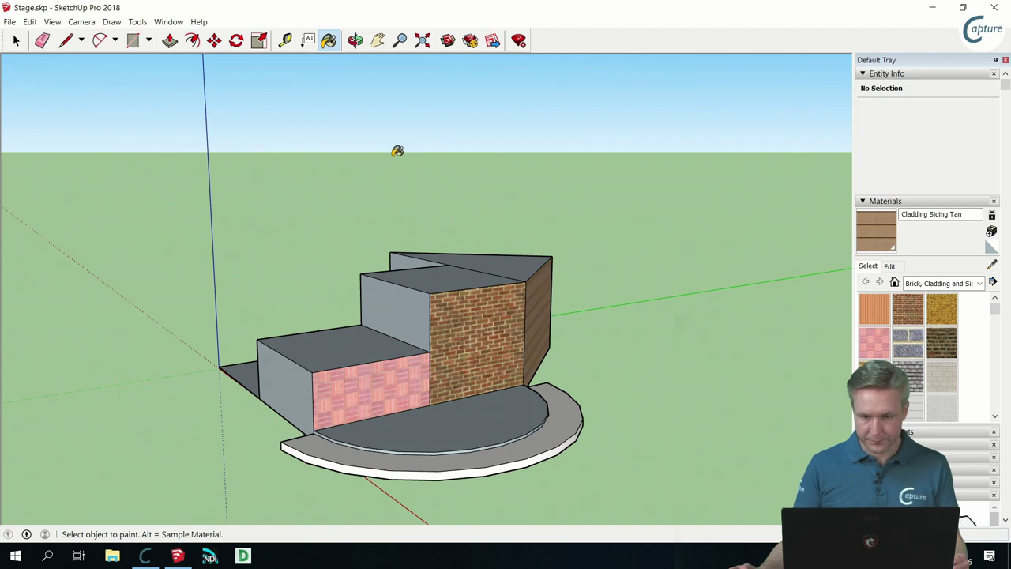
# Un-maximize the SketchUp window and shift it left so Capture shows behind.
pyautogui.moveTo(358, 8); pyautogui.dragTo(237, 45)
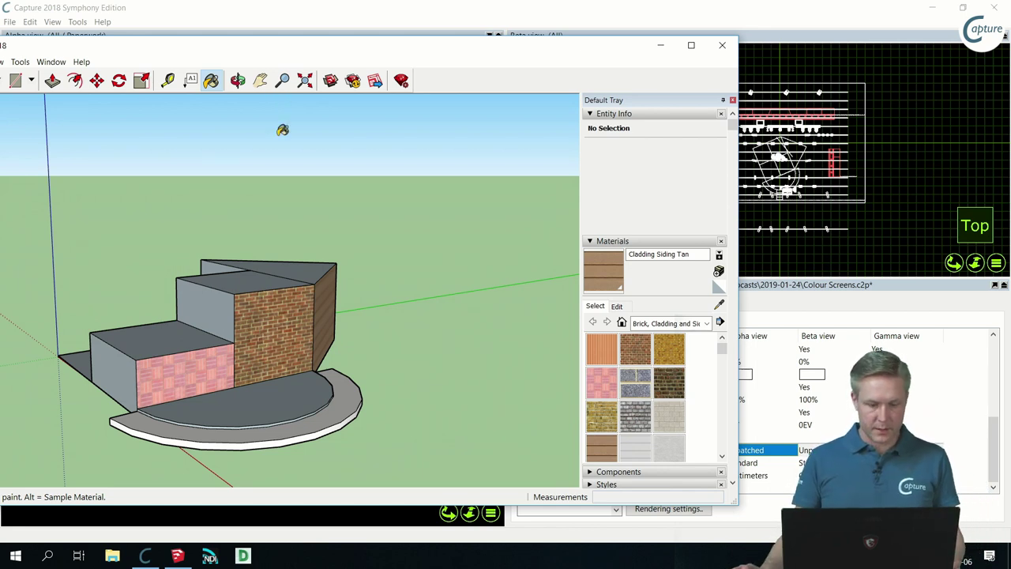
pyautogui.click(210, 557)
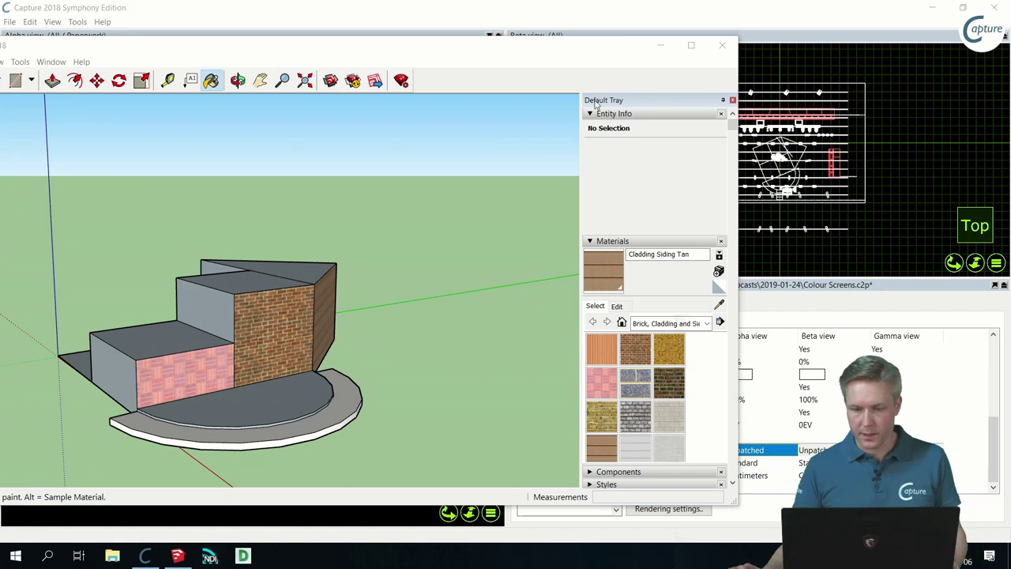
# Minimize SketchUp and then Capture to reveal the desktop.
pyautogui.click(660, 45)
pyautogui.click(932, 8)
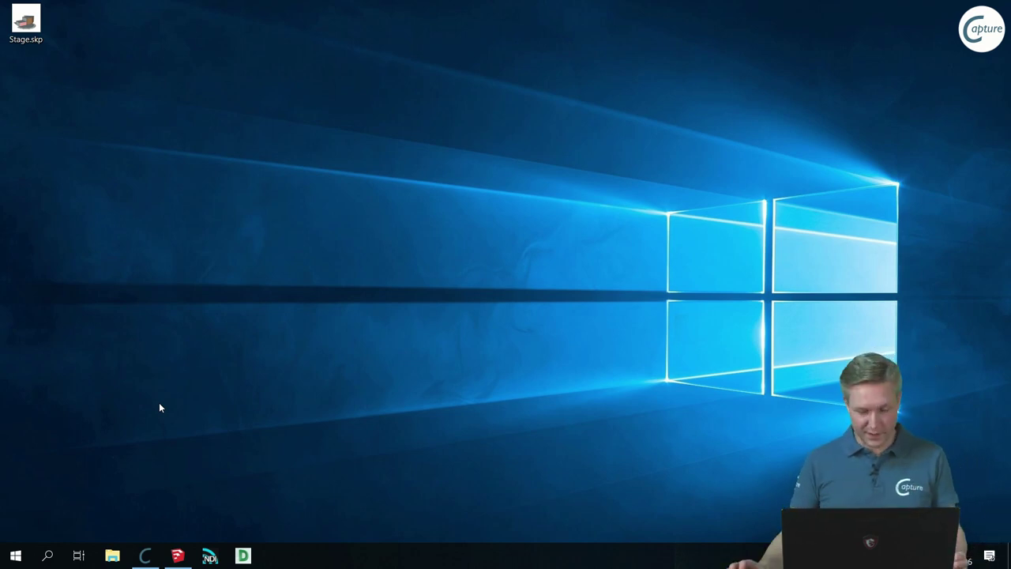
# Launch NDI Scan Converter and bring up its Capture Settings menu from the tray icon.
pyautogui.click(208, 556)
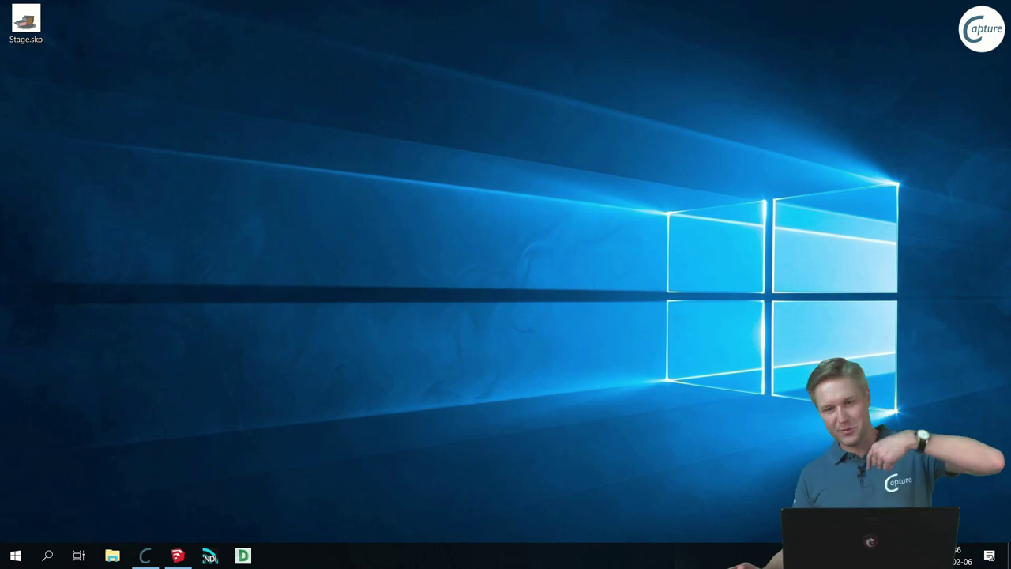
pyautogui.rightClick(738, 563)
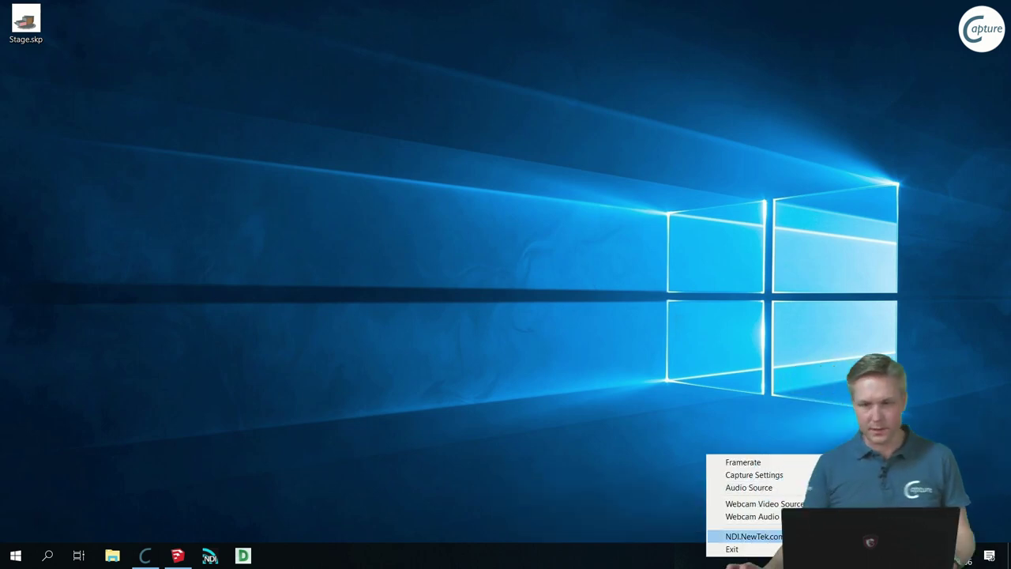
pyautogui.moveTo(800, 521)
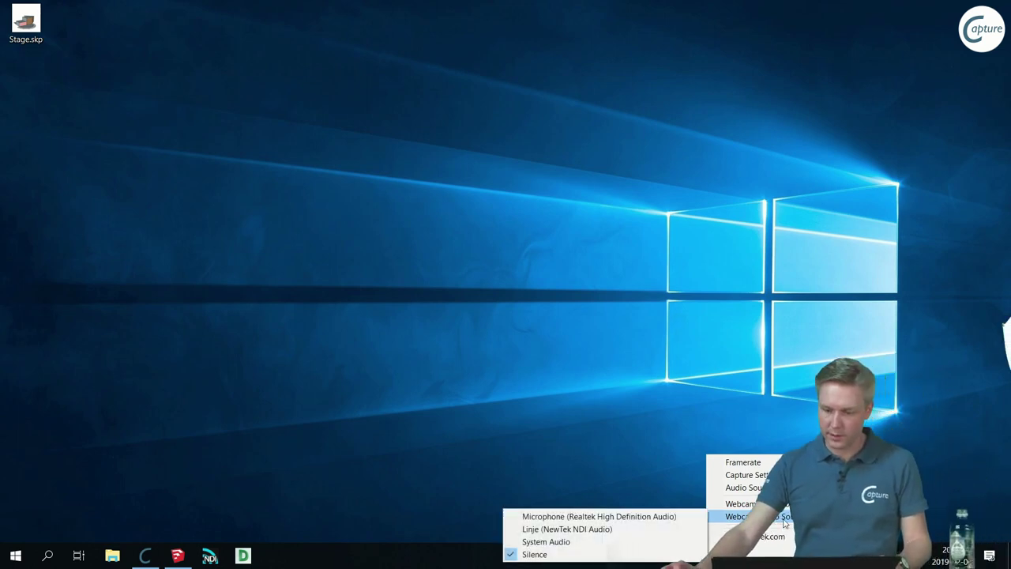
pyautogui.moveTo(760, 480)
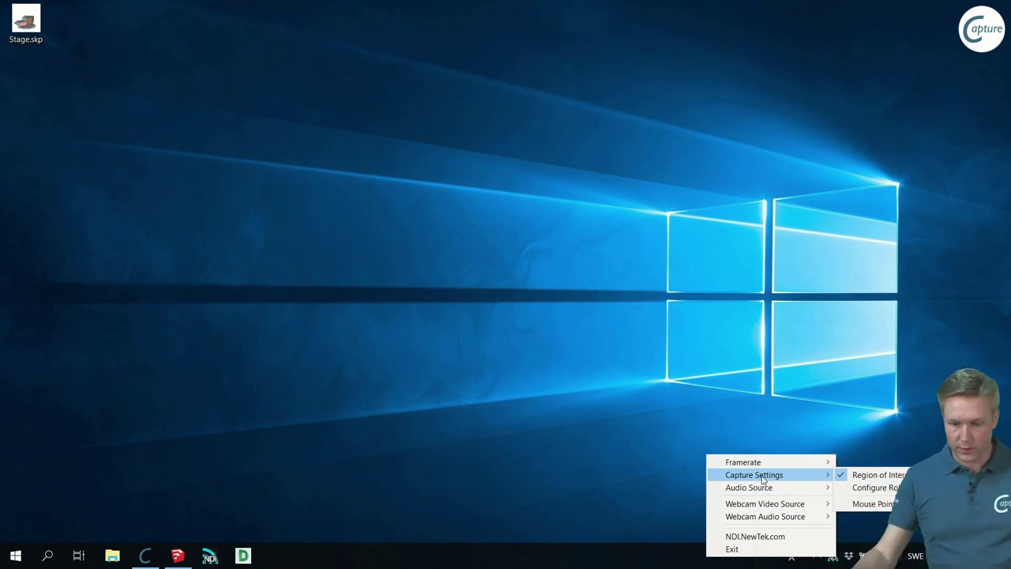
# Move and enlarge the NDI region of interest to frame the SketchUp stage model.
pyautogui.click(872, 487)
pyautogui.moveTo(671, 69)
pyautogui.mouseDown()
pyautogui.moveTo(191, 85)
pyautogui.moveTo(144, 65)
pyautogui.moveTo(194, 57)
pyautogui.moveTo(212, 195)
pyautogui.moveTo(187, 235)
pyautogui.moveTo(184, 215)
pyautogui.mouseUp()
pyautogui.click(177, 556)
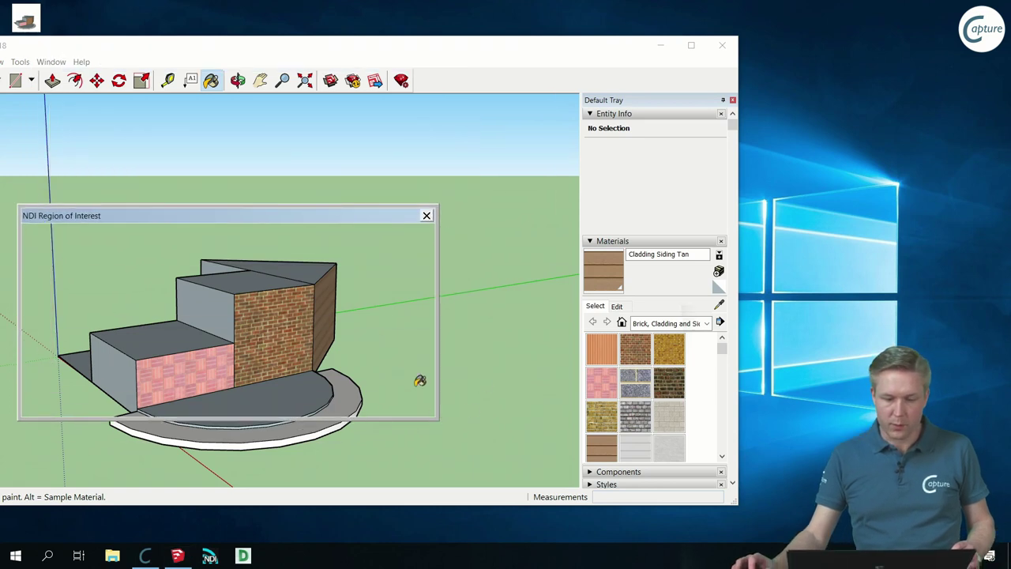
pyautogui.moveTo(432, 421); pyautogui.dragTo(434, 469)
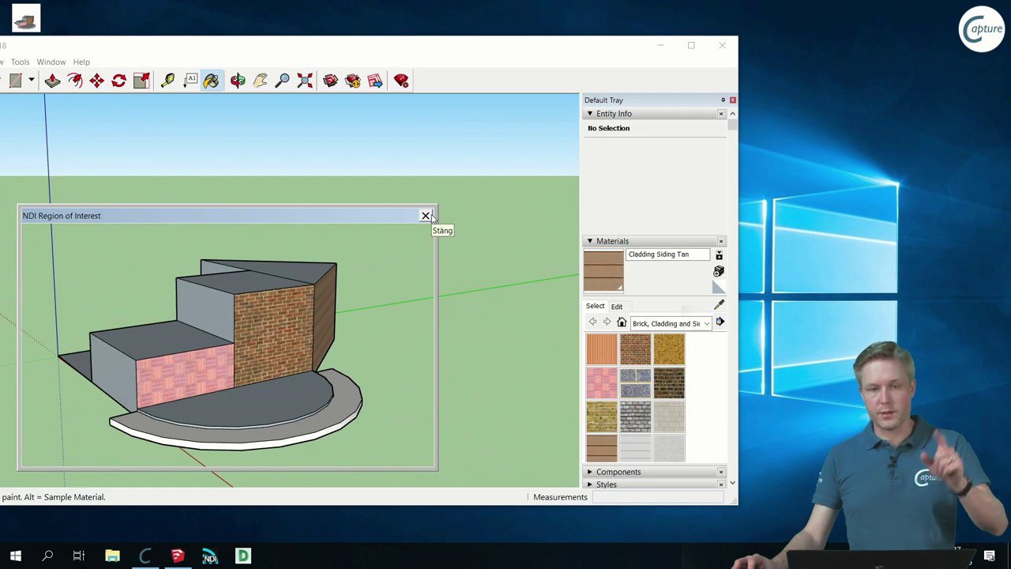
pyautogui.click(427, 216)
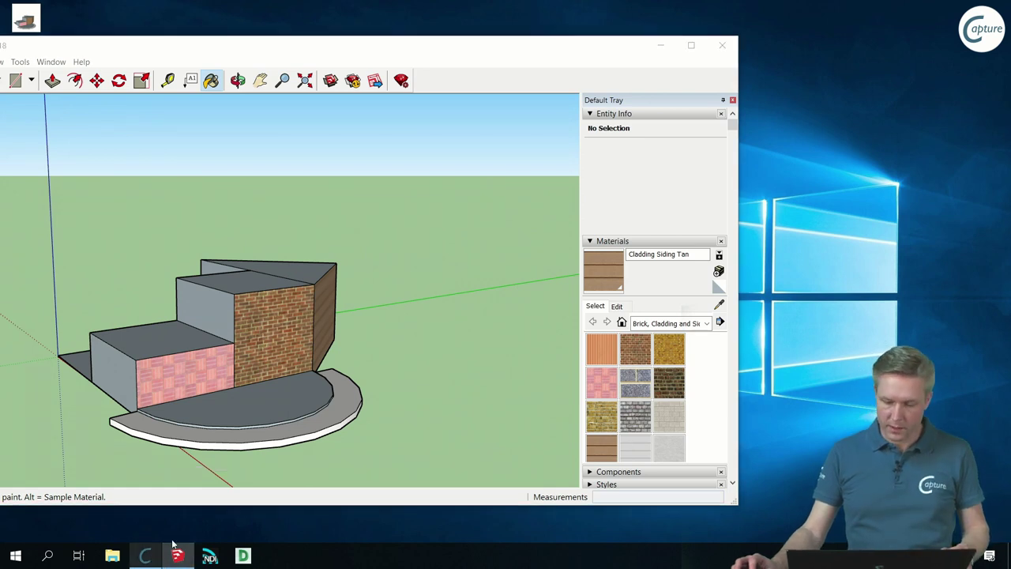
pyautogui.click(175, 552)
pyautogui.click(630, 305)
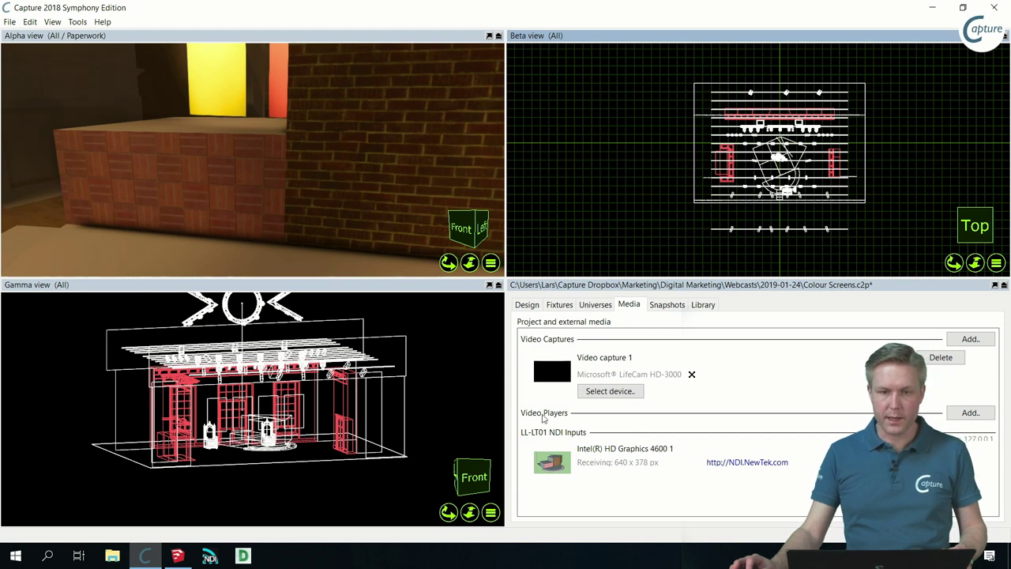
# Restore Capture and move it right, move SketchUp up-left, and orbit the stage model.
pyautogui.doubleClick(343, 11)
pyautogui.moveTo(344, 12); pyautogui.dragTo(632, 29)
pyautogui.moveTo(252, 47); pyautogui.dragTo(182, 33)
pyautogui.moveTo(207, 296)
pyautogui.mouseDown(button='middle')
pyautogui.moveTo(169, 366)
pyautogui.moveTo(284, 342)
pyautogui.mouseUp(button='middle')
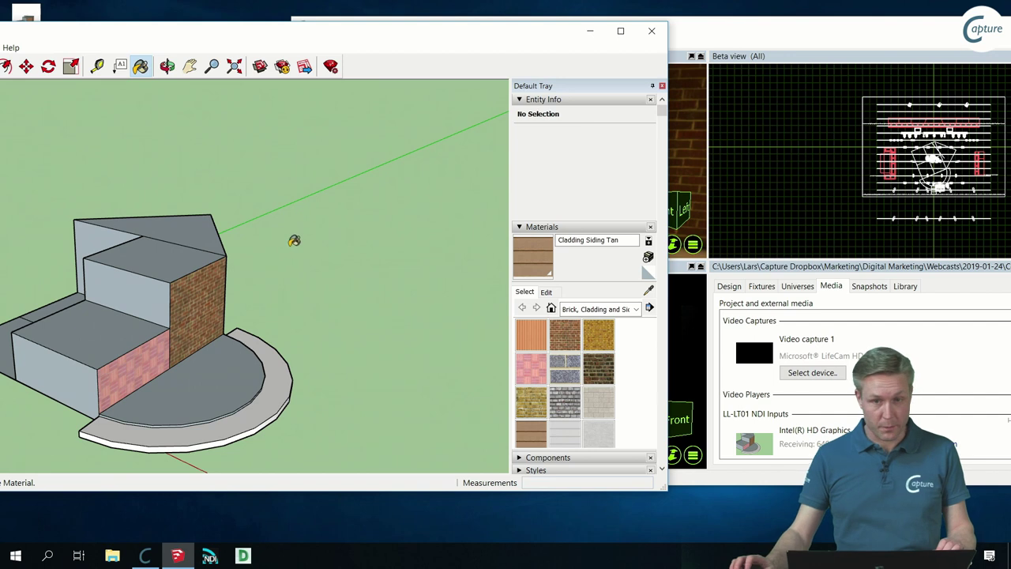
# Close SketchUp and drag the Capture window to the desktop centre.
pyautogui.click(650, 34)
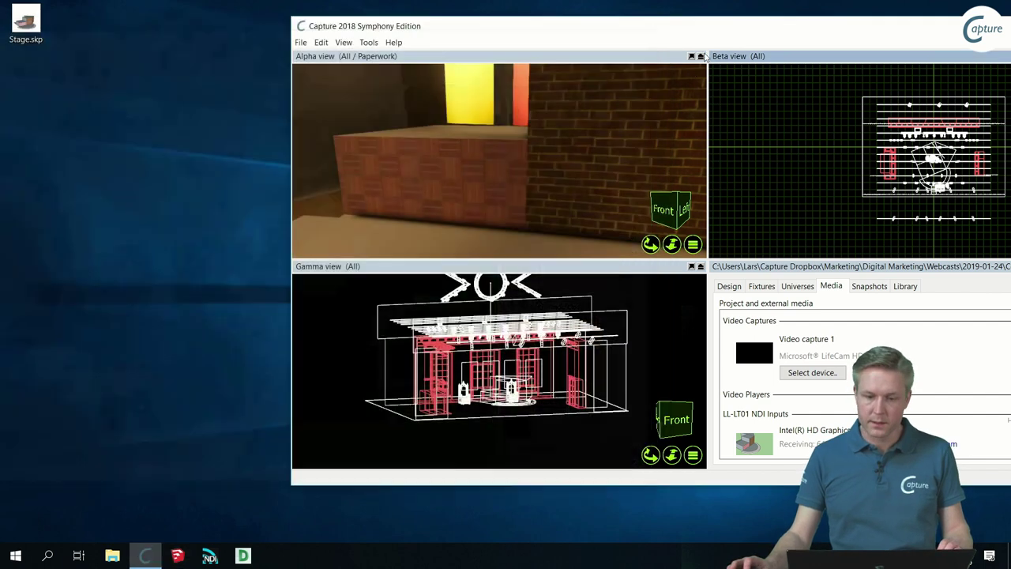
pyautogui.moveTo(700, 26)
pyautogui.mouseDown()
pyautogui.moveTo(575, 68)
pyautogui.moveTo(544, 59)
pyautogui.mouseUp()
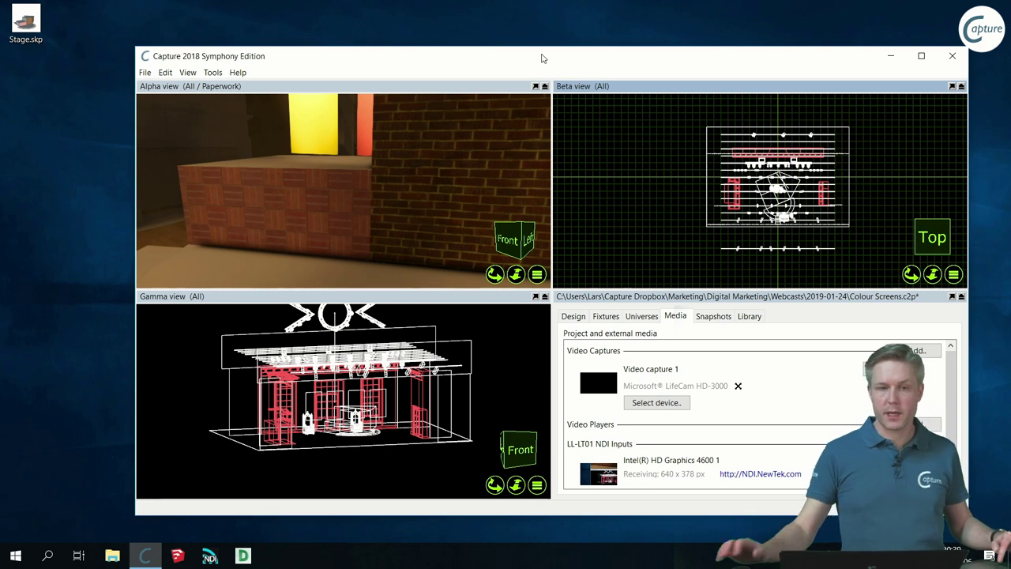
# Import Stage.skp via File > Import Model, then close its model window and return to Design.
pyautogui.click(145, 72)
pyautogui.click(181, 157)
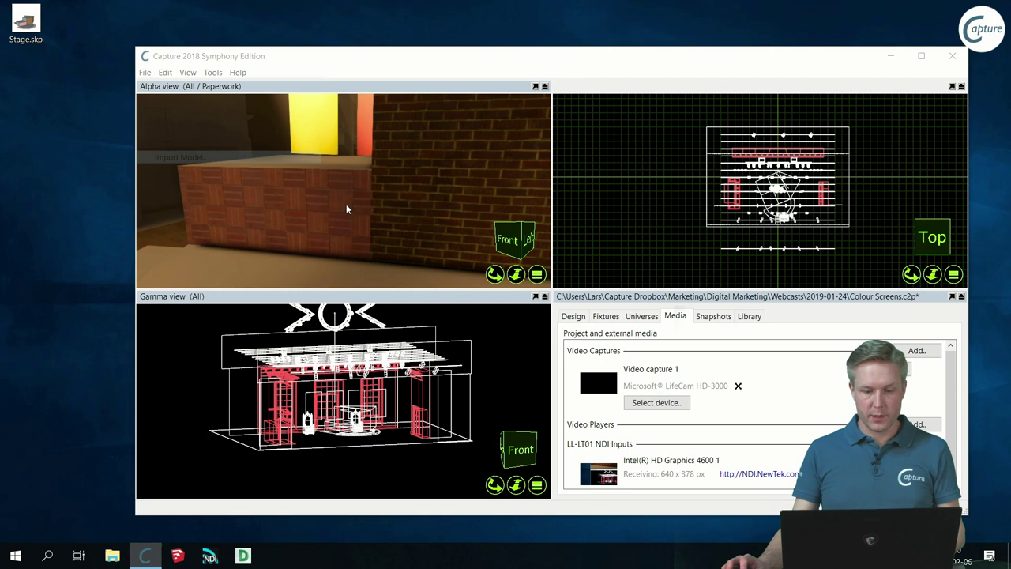
pyautogui.doubleClick(289, 195)
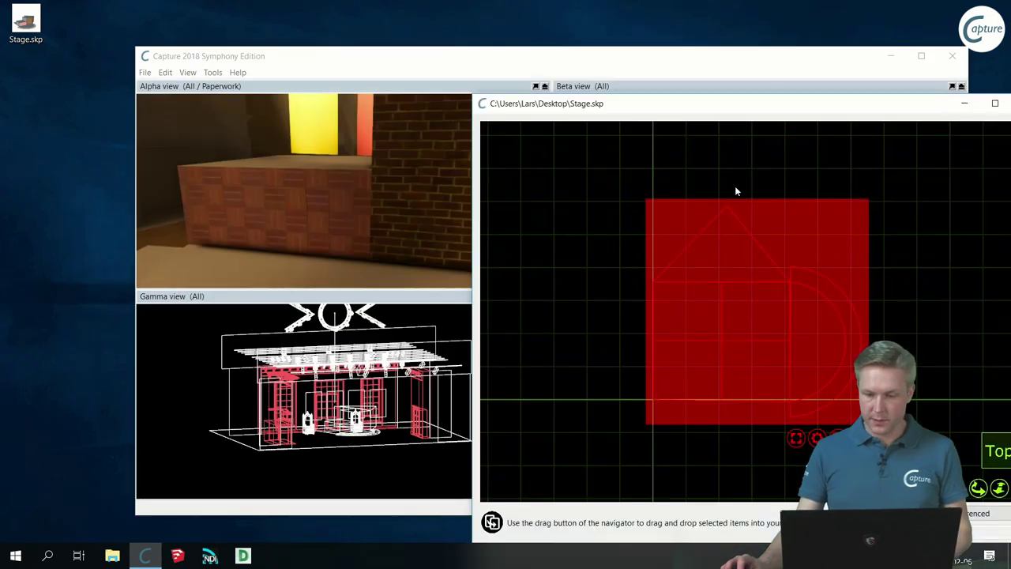
pyautogui.moveTo(721, 118); pyautogui.dragTo(463, 68)
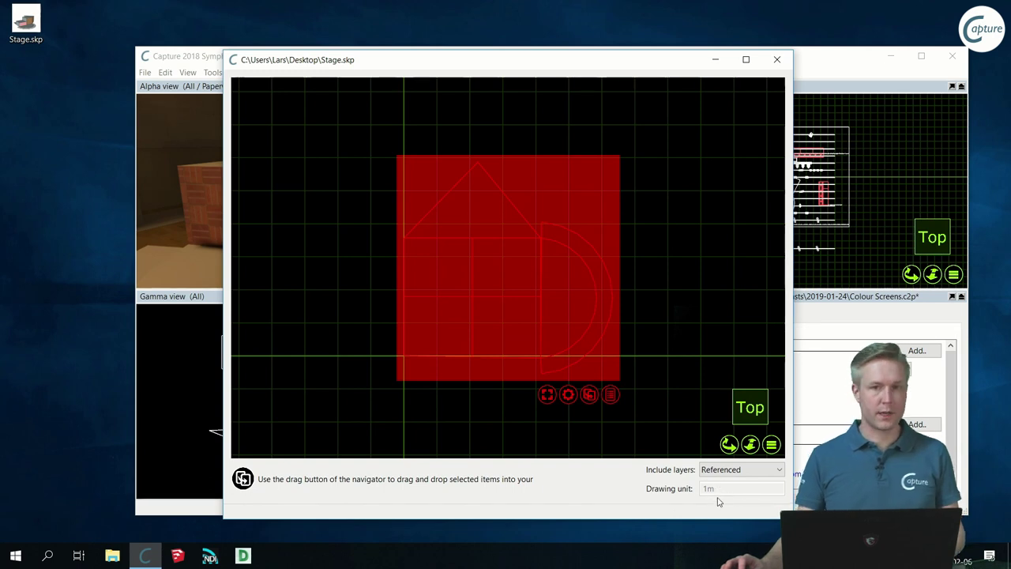
pyautogui.click(776, 59)
pyautogui.click(574, 316)
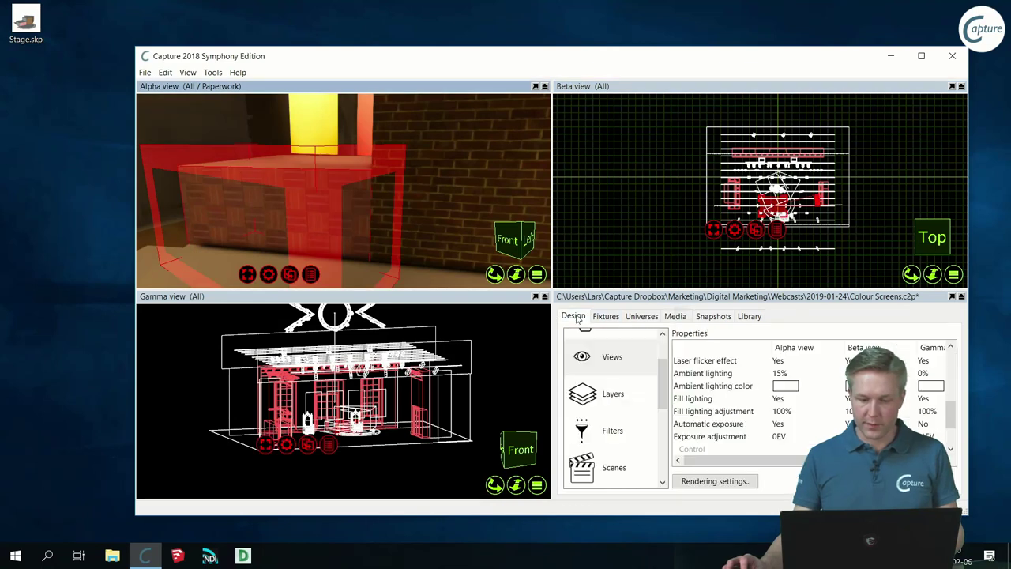
# Show the selected stage block's properties and pick its 1m Drawing unit under Geometry.
pyautogui.scroll(3, 634, 379)
pyautogui.click(628, 385)
pyautogui.scroll(-4, 722, 427)
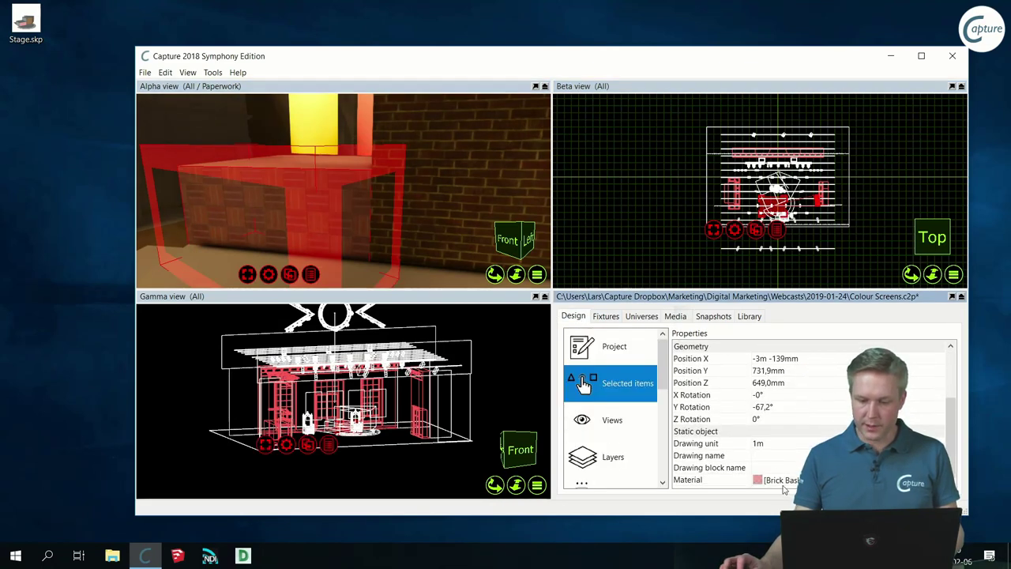
pyautogui.click(778, 443)
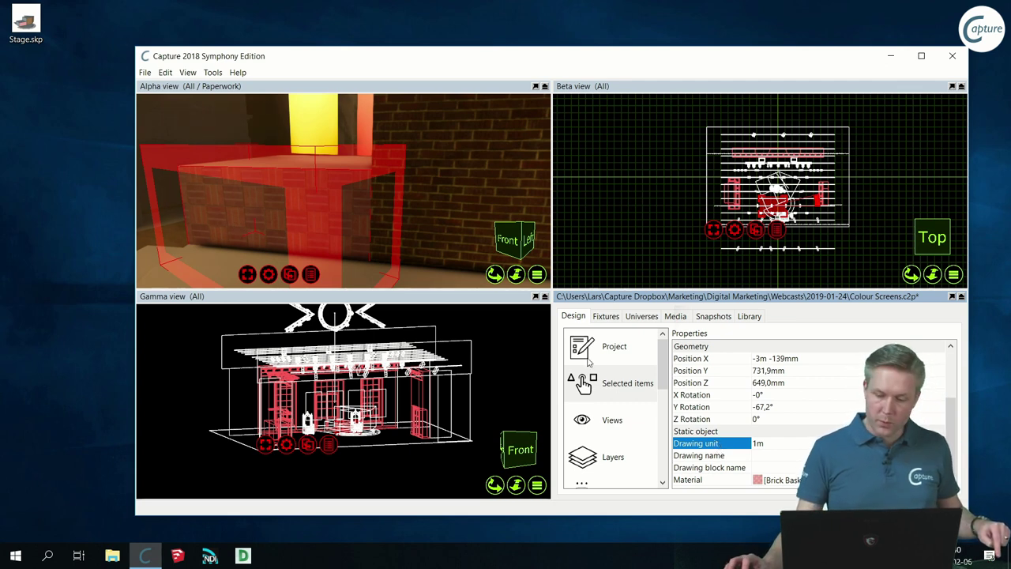
# Open the Plots page and select the A3 Landscape plot for editing.
pyautogui.scroll(-3, 615, 436)
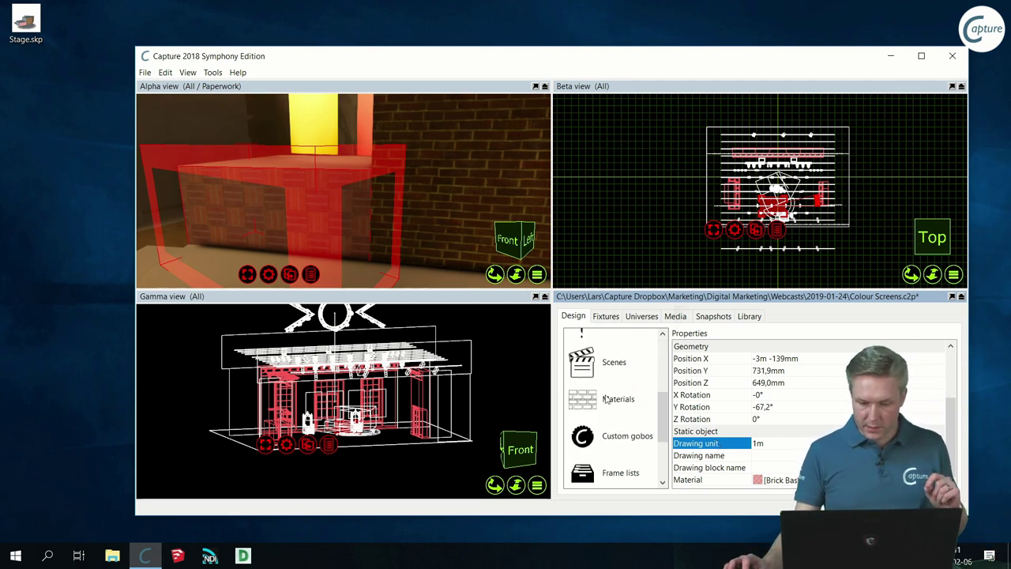
pyautogui.scroll(2, 620, 440)
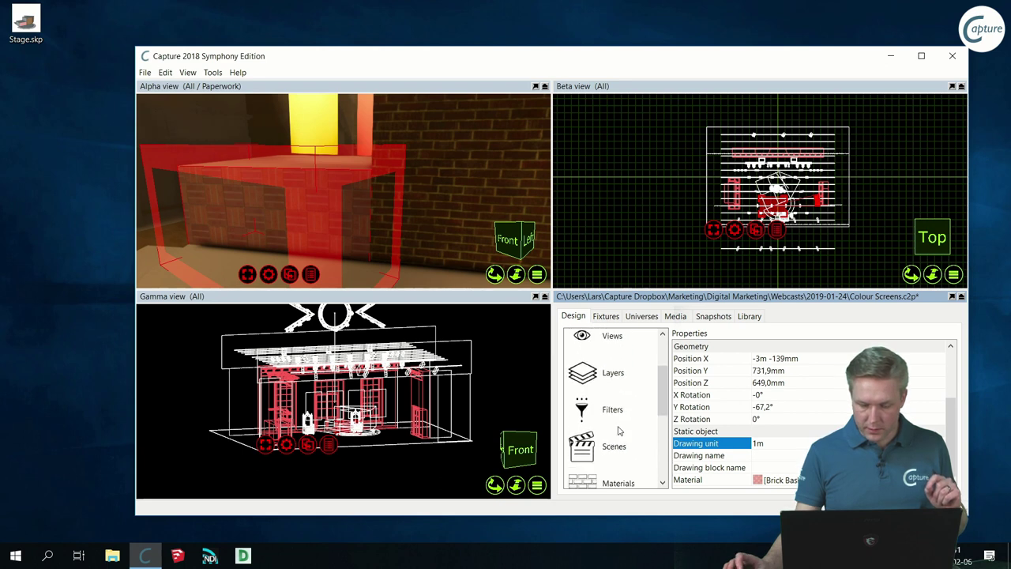
pyautogui.scroll(-3, 616, 463)
pyautogui.scroll(-1, 617, 463)
pyautogui.click(607, 474)
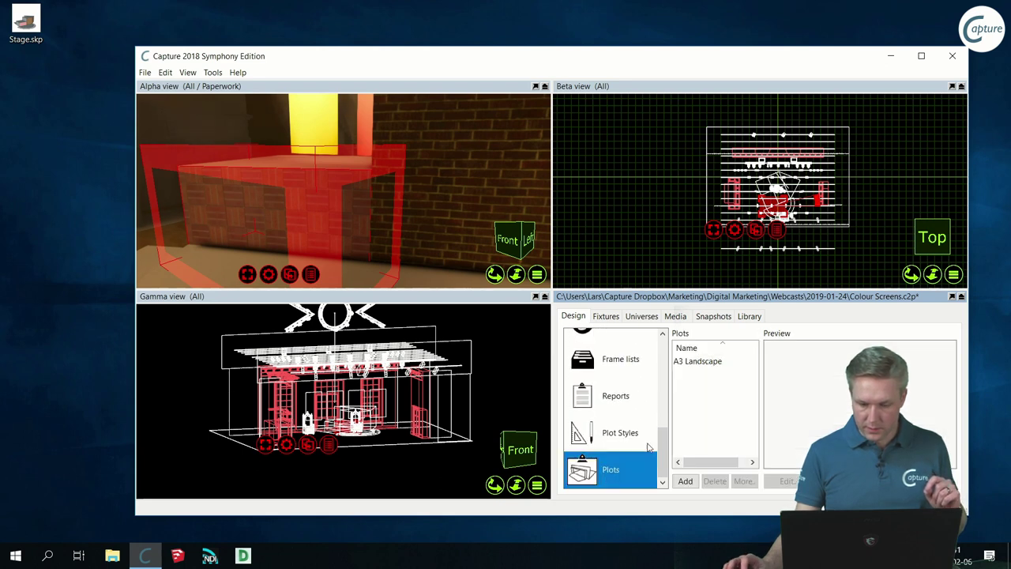
pyautogui.click(697, 365)
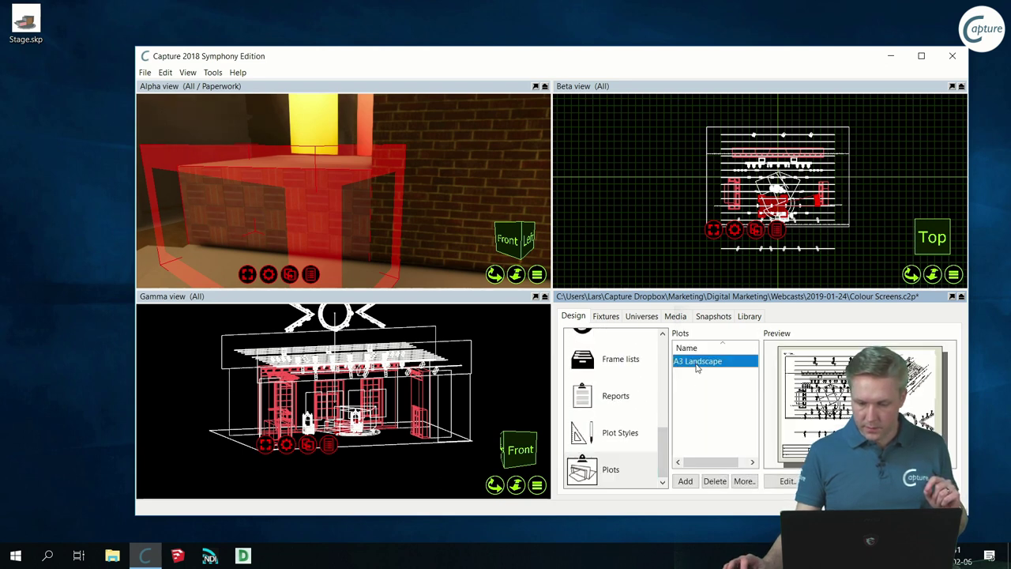
pyautogui.click(787, 480)
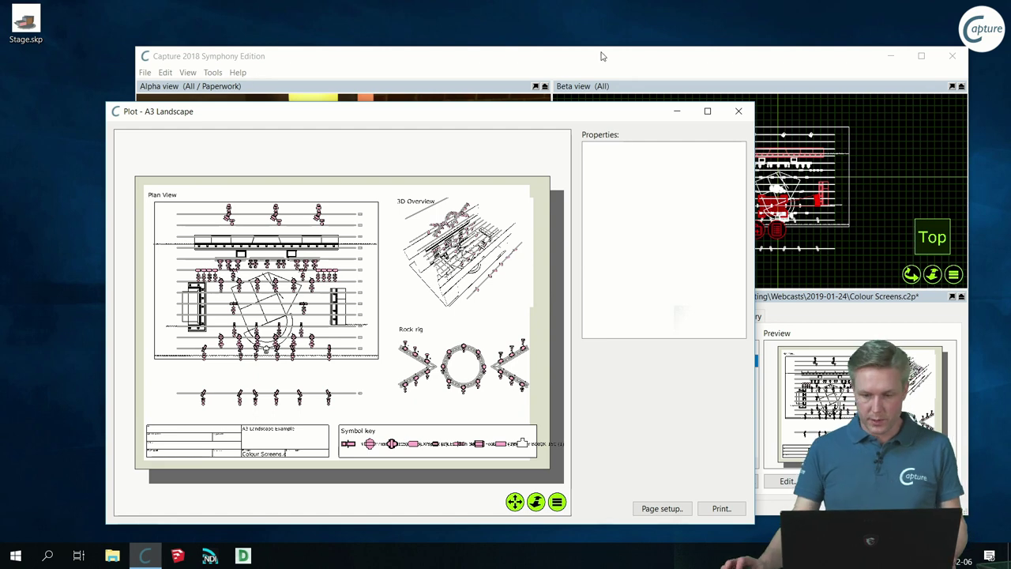
pyautogui.click(738, 111)
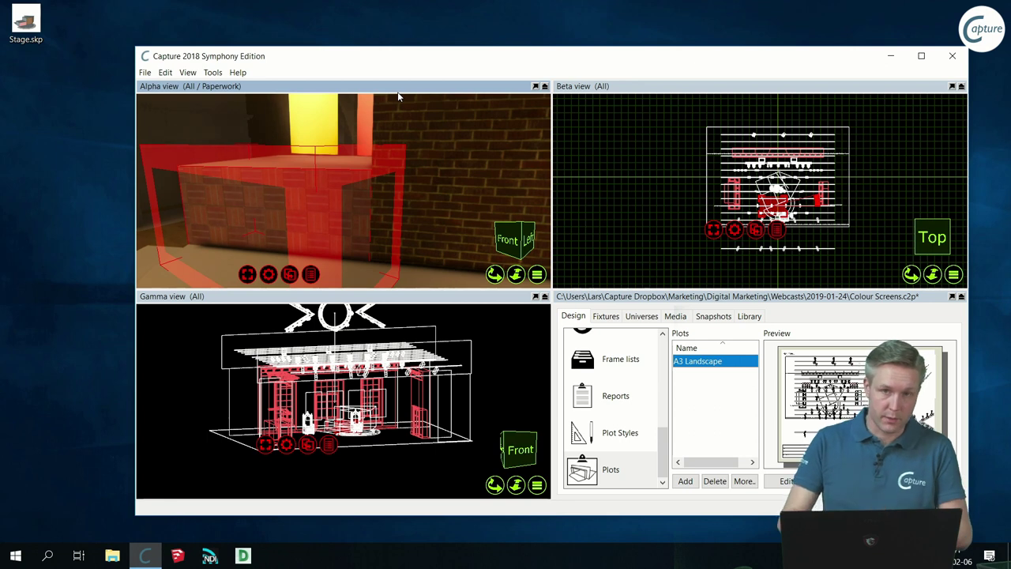
# Deselect the stage block in the Beta view and switch over to DWG TrueView.
pyautogui.click(568, 131)
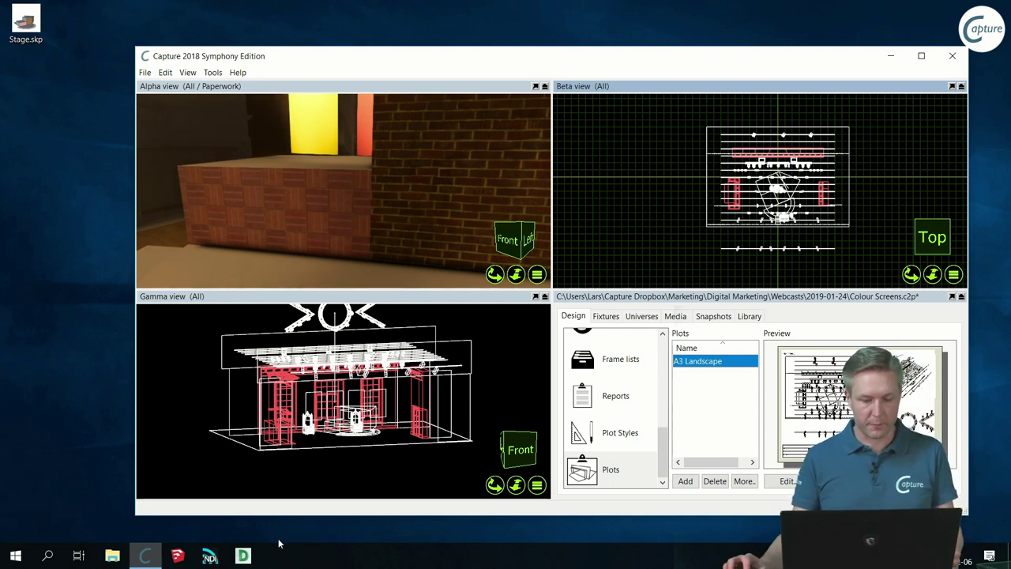
pyautogui.click(242, 556)
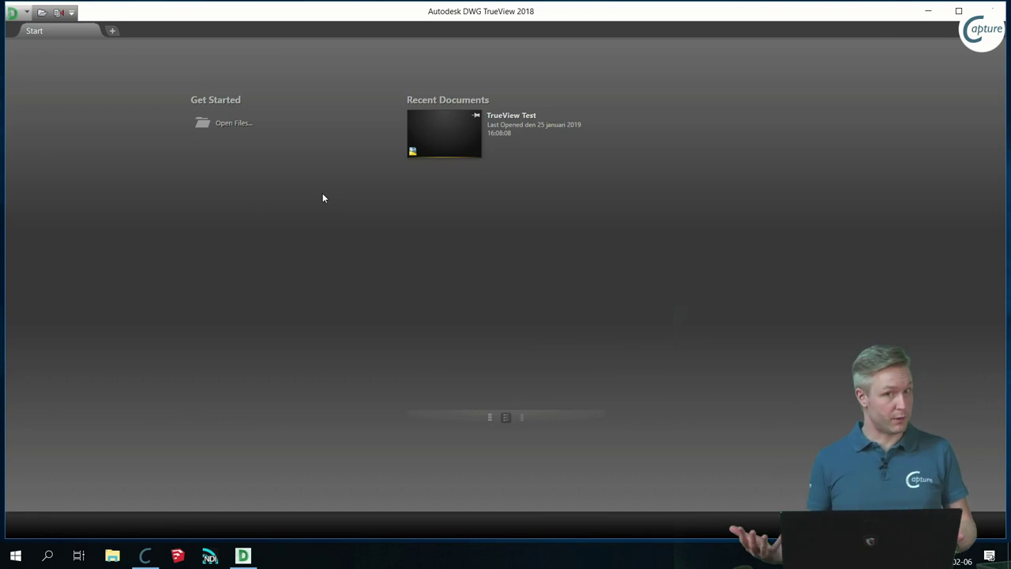
# Move and shrink the TrueView window to the right so Capture comes back in front.
pyautogui.moveTo(347, 10); pyautogui.dragTo(376, 47)
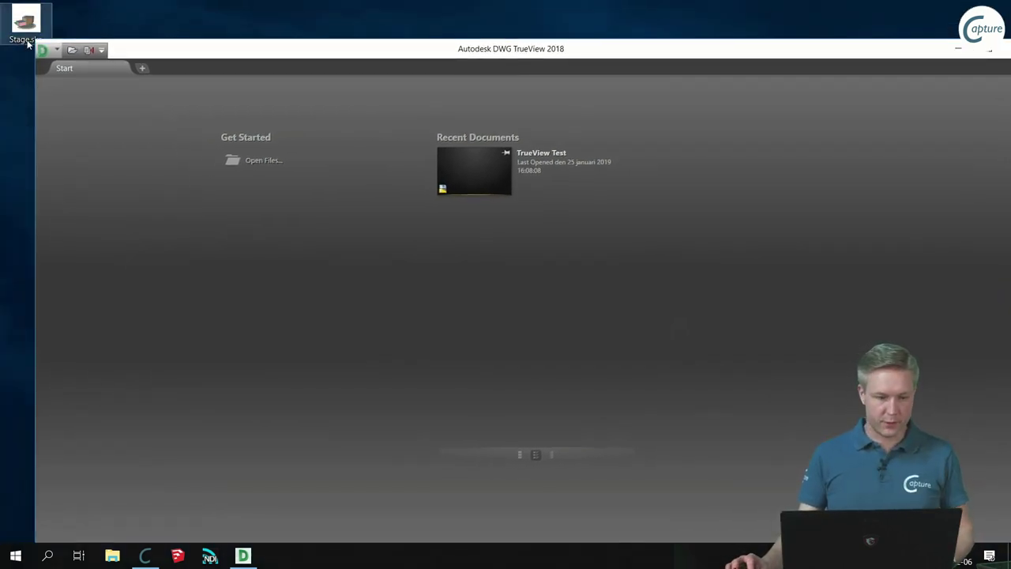
pyautogui.moveTo(35, 41); pyautogui.dragTo(634, 192)
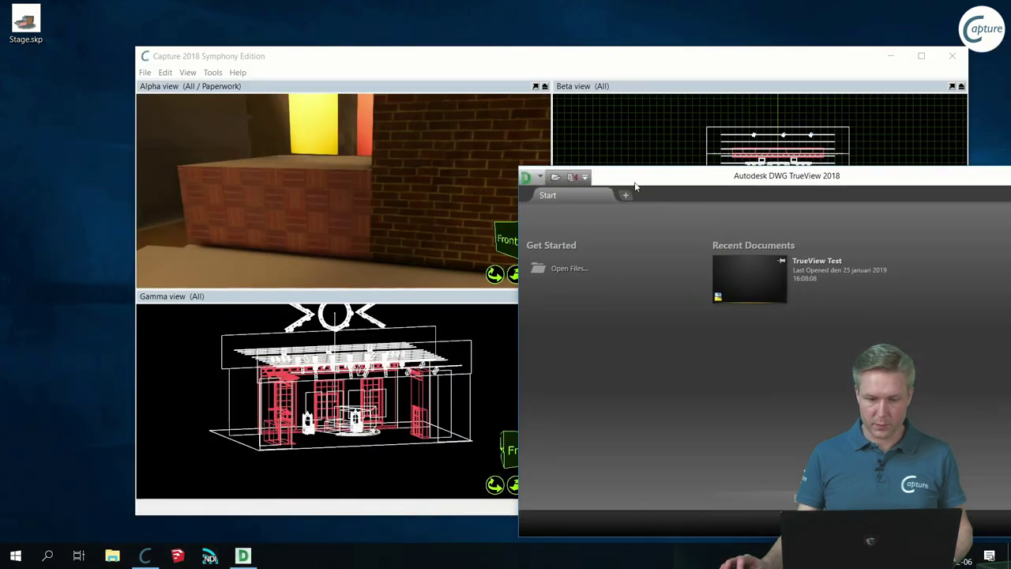
pyautogui.click(335, 193)
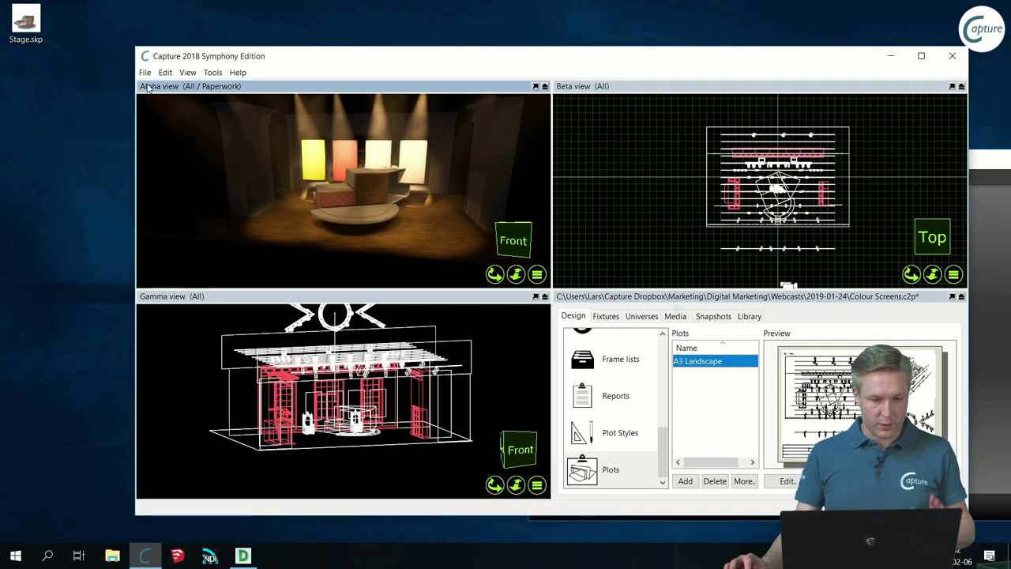
# Export the model as Theatre.dwg to the desktop (Skrivbord).
pyautogui.click(145, 72)
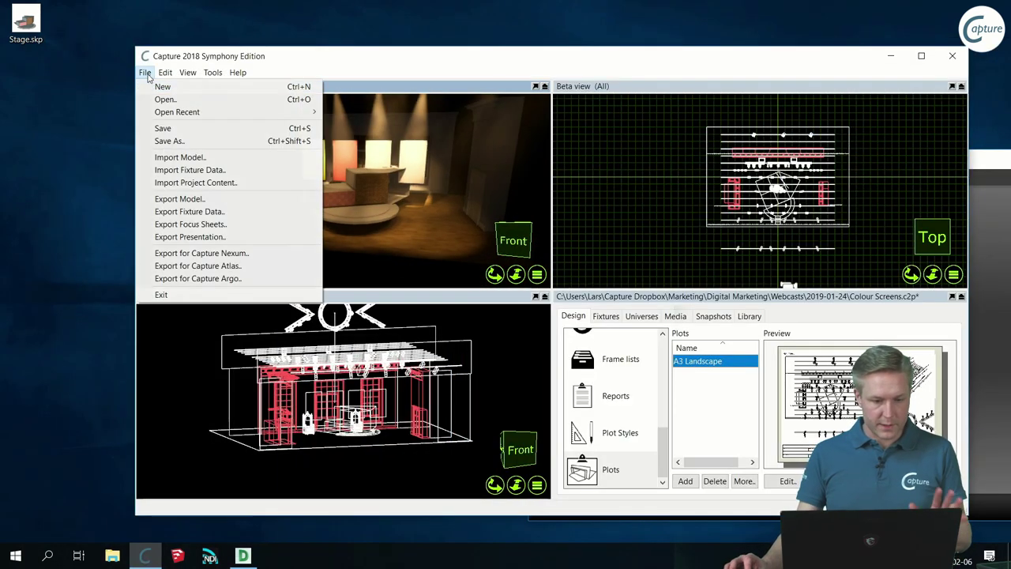
pyautogui.click(237, 199)
pyautogui.scroll(4, 206, 192)
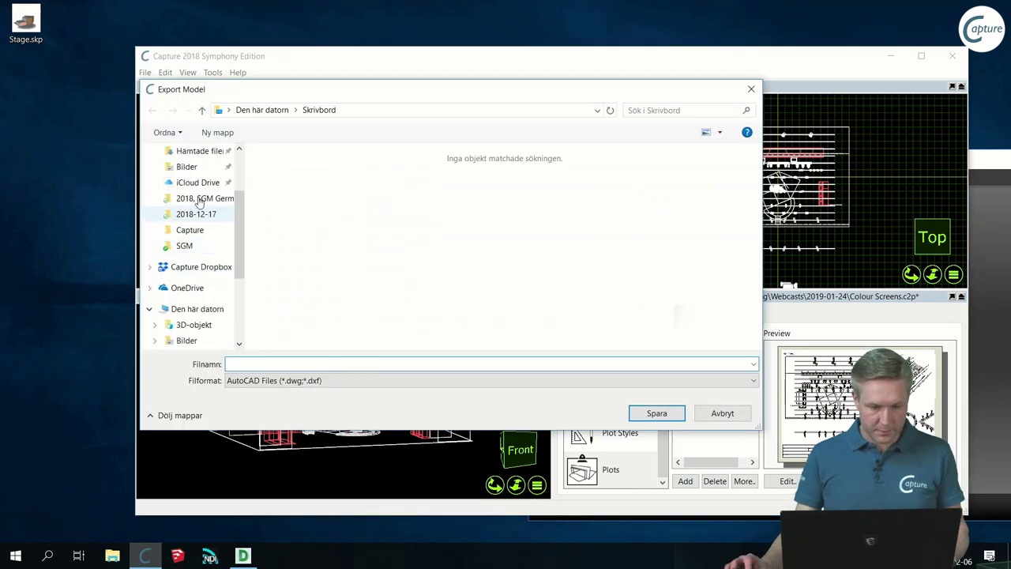
pyautogui.click(198, 194)
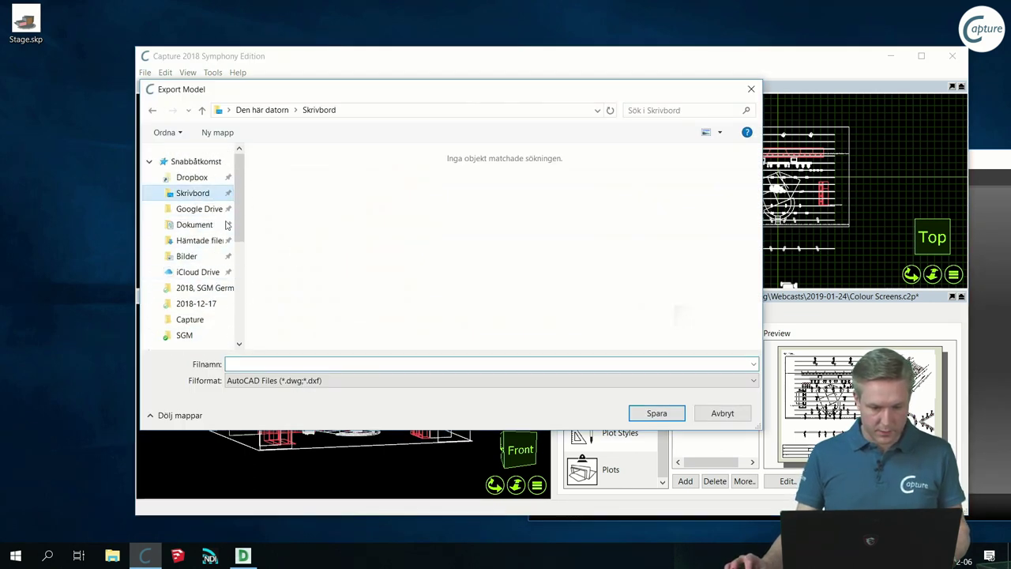
pyautogui.click(344, 362)
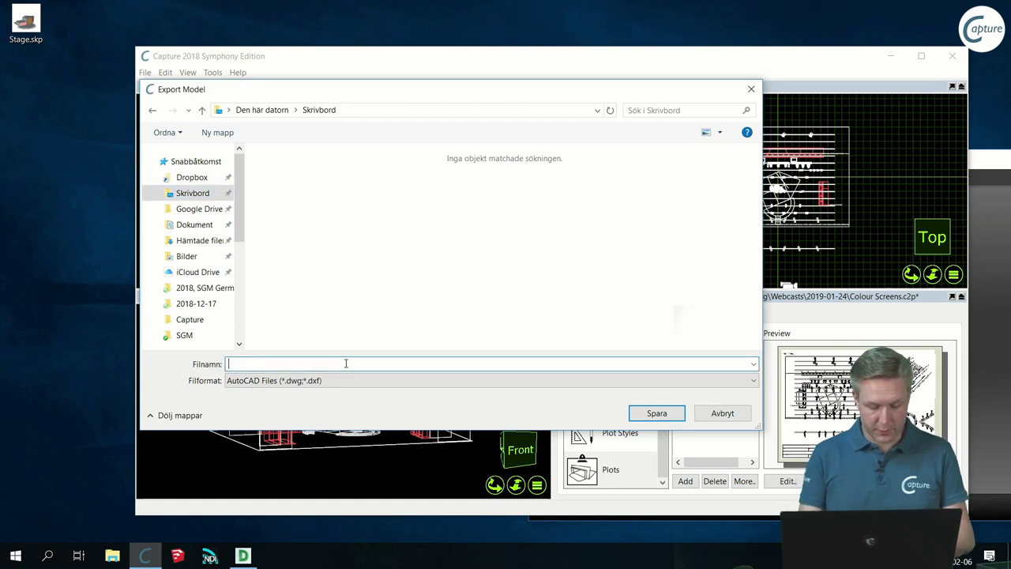
pyautogui.write('S')
pyautogui.press('BackSpace')
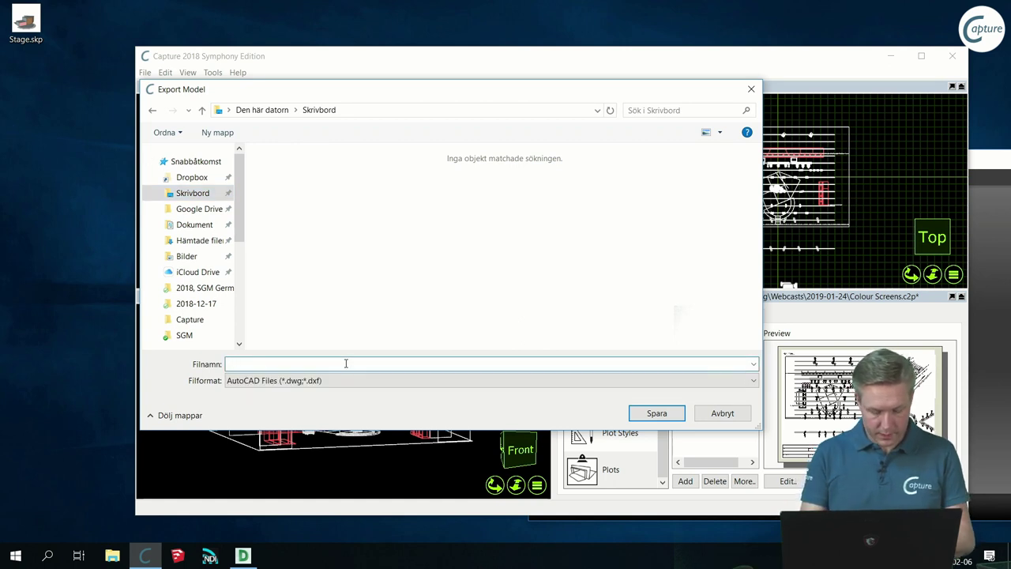
pyautogui.write('Theatre')
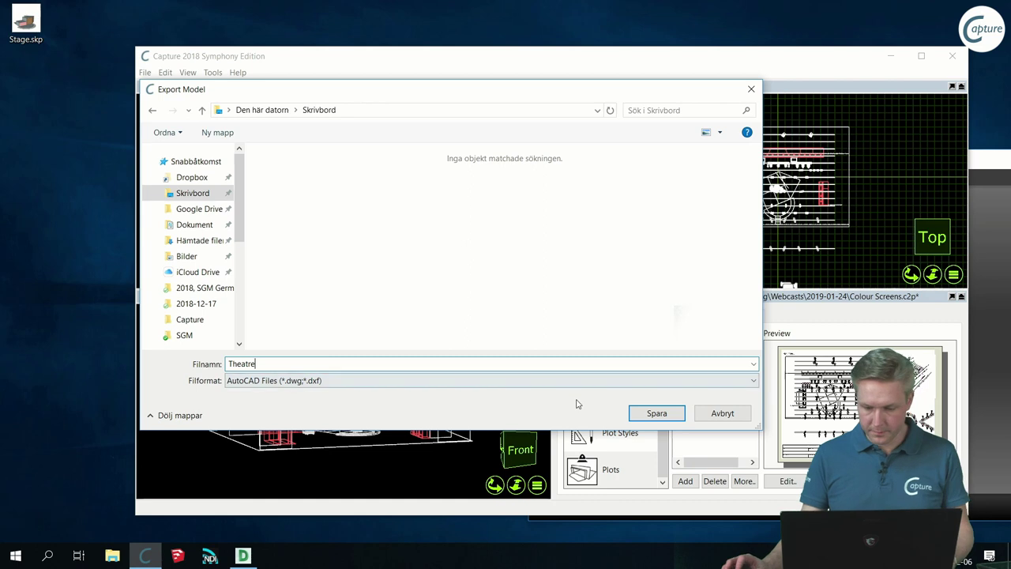
pyautogui.click(651, 413)
pyautogui.click(594, 347)
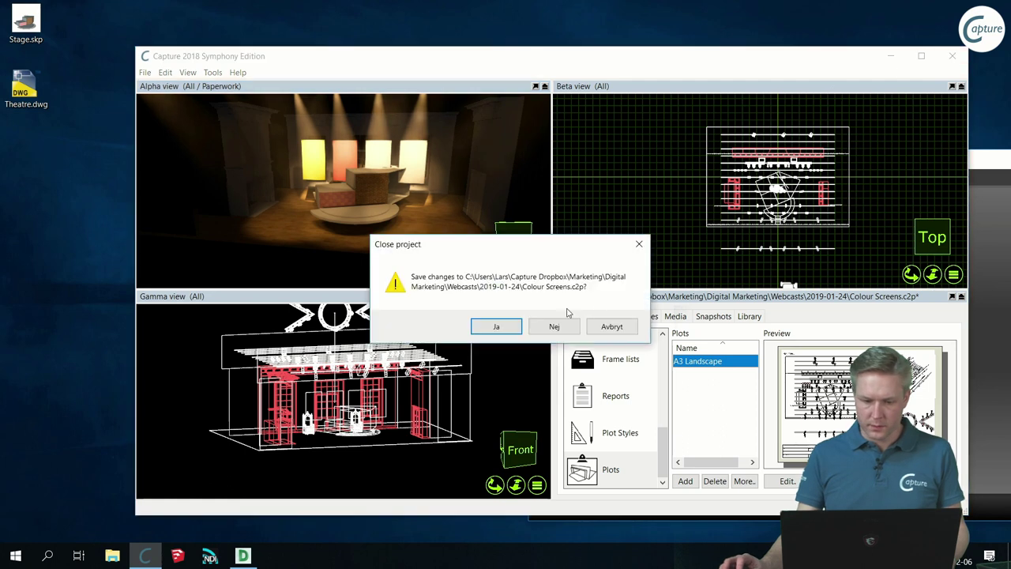
# Cancel the close-project prompt, minimise Capture and move the Theatre.dwg desktop icon lower.
pyautogui.click(604, 323)
pyautogui.click(891, 56)
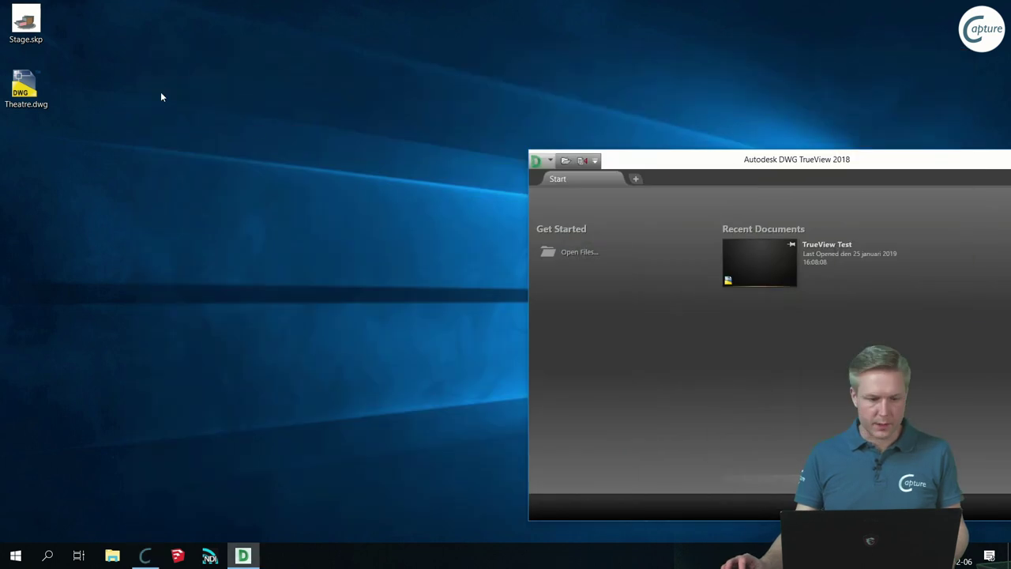
pyautogui.moveTo(25, 87); pyautogui.dragTo(166, 170)
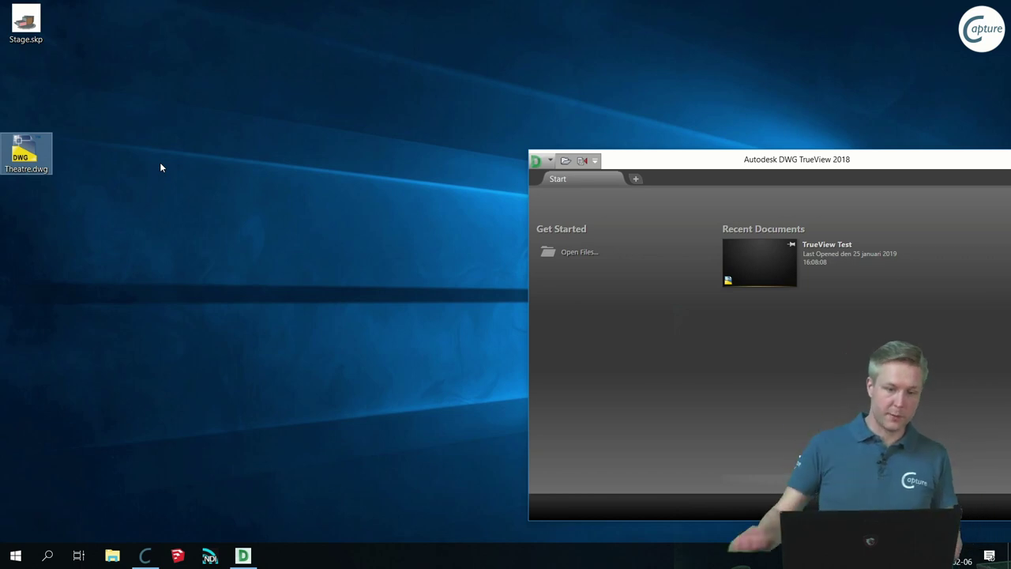
# Open Theatre.dwg in TrueView, continuing past the foreign-DWG warning.
pyautogui.click(674, 158)
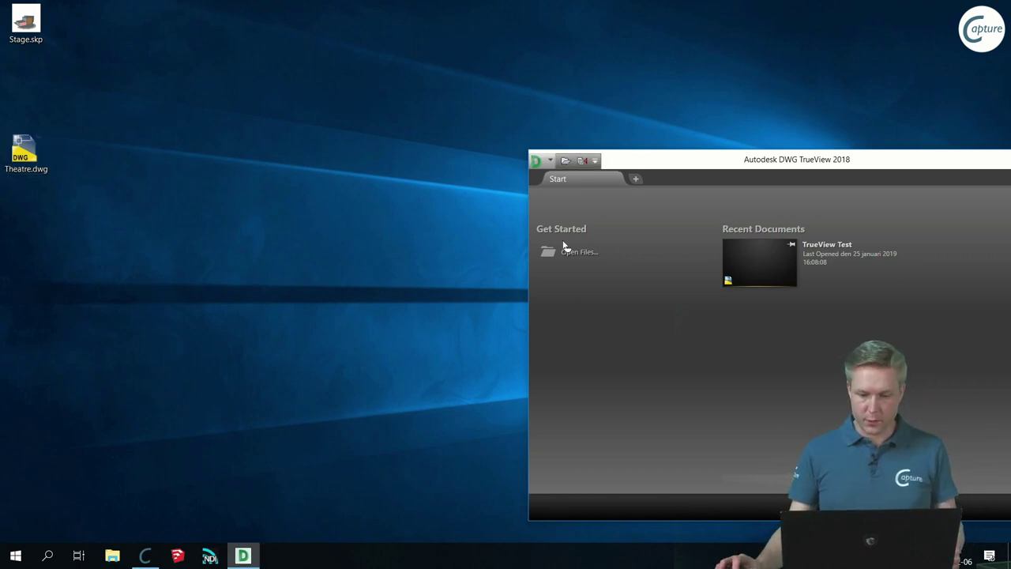
pyautogui.hotkey('ctrl', 'o')
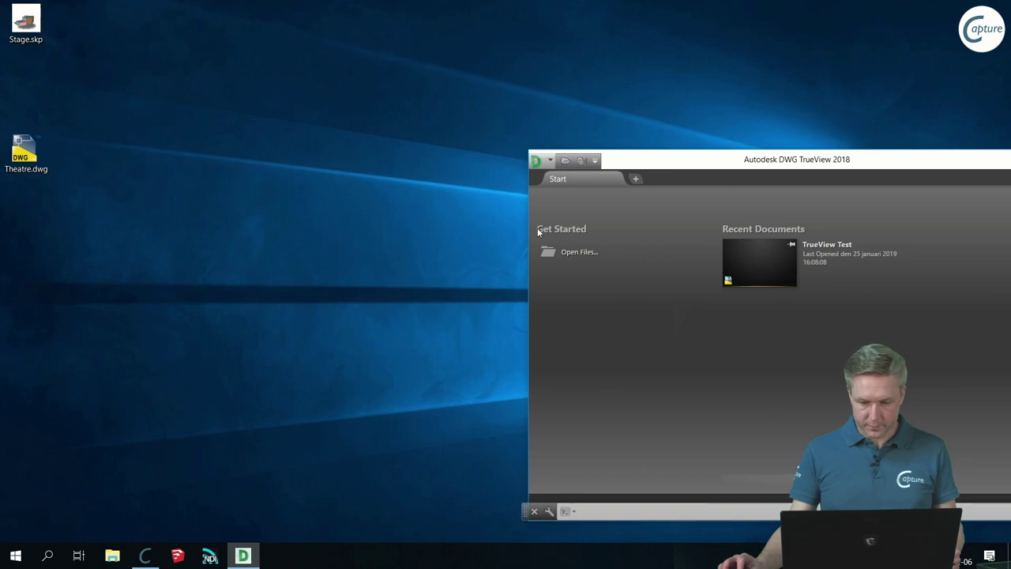
pyautogui.click(408, 245)
pyautogui.click(689, 399)
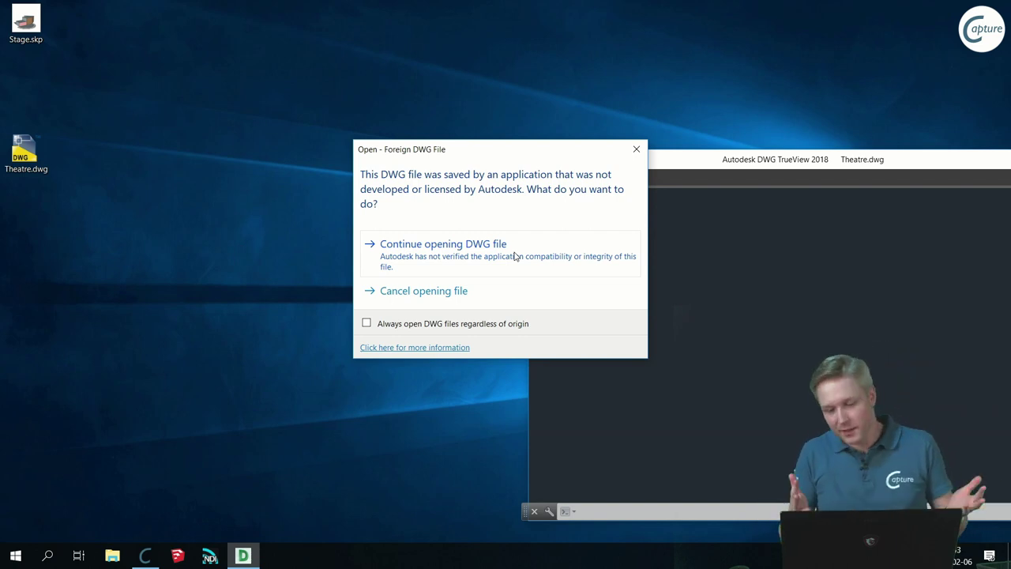
pyautogui.click(479, 254)
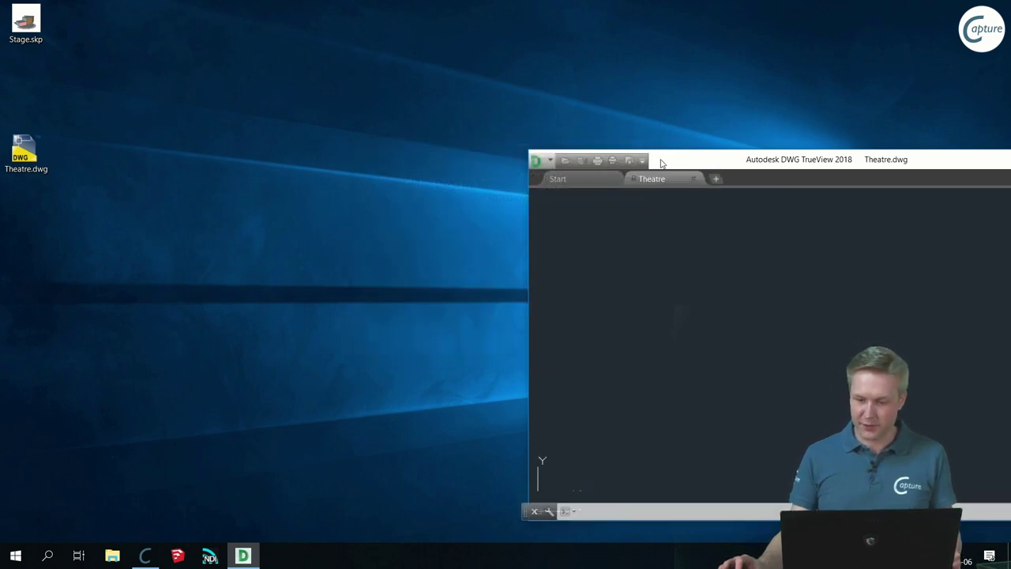
# Maximise TrueView and show Theatre.dwg in the isometric Home view, zoomed in on the stage.
pyautogui.moveTo(688, 158); pyautogui.dragTo(364, 74)
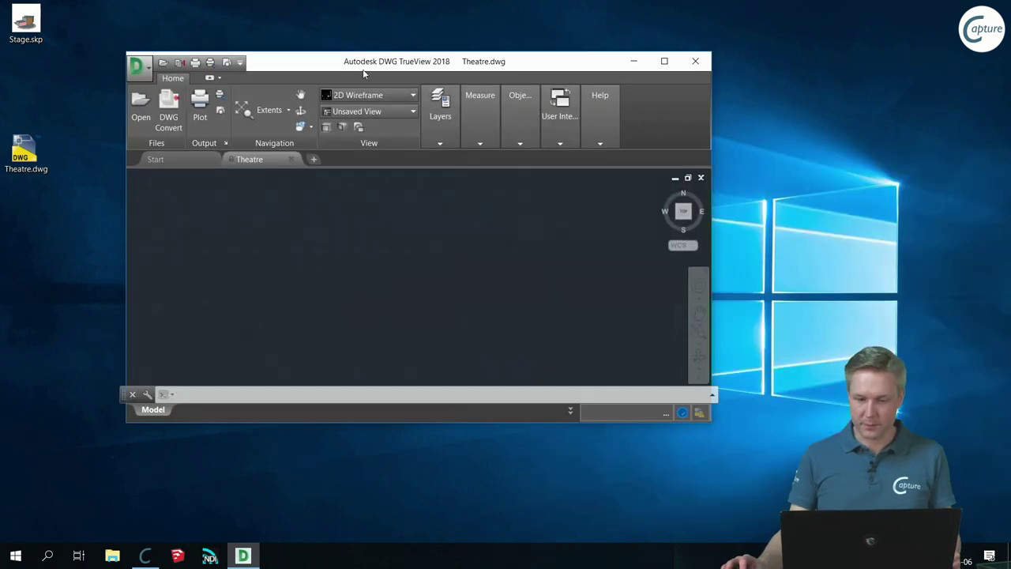
pyautogui.click(654, 61)
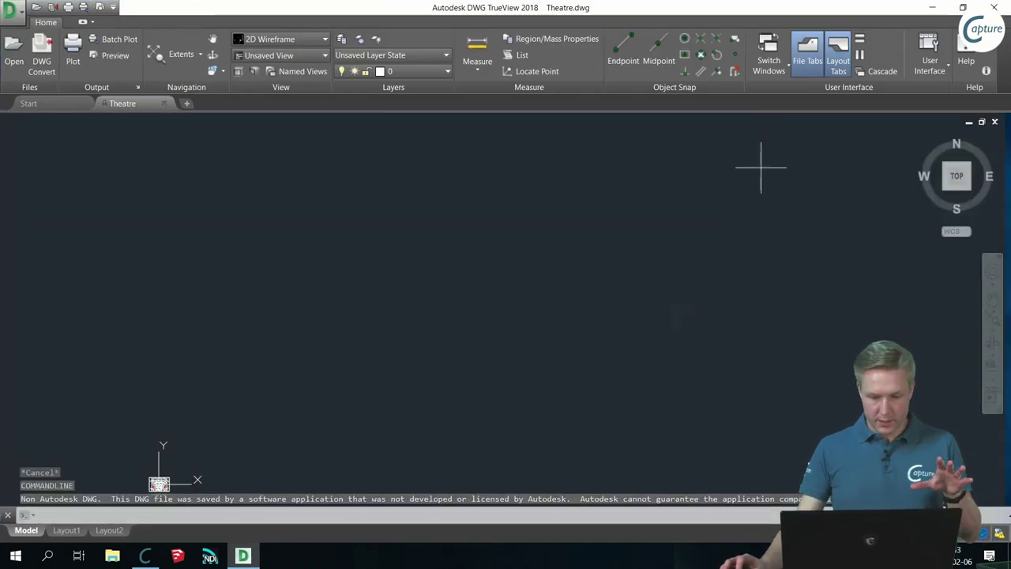
pyautogui.moveTo(970, 160)
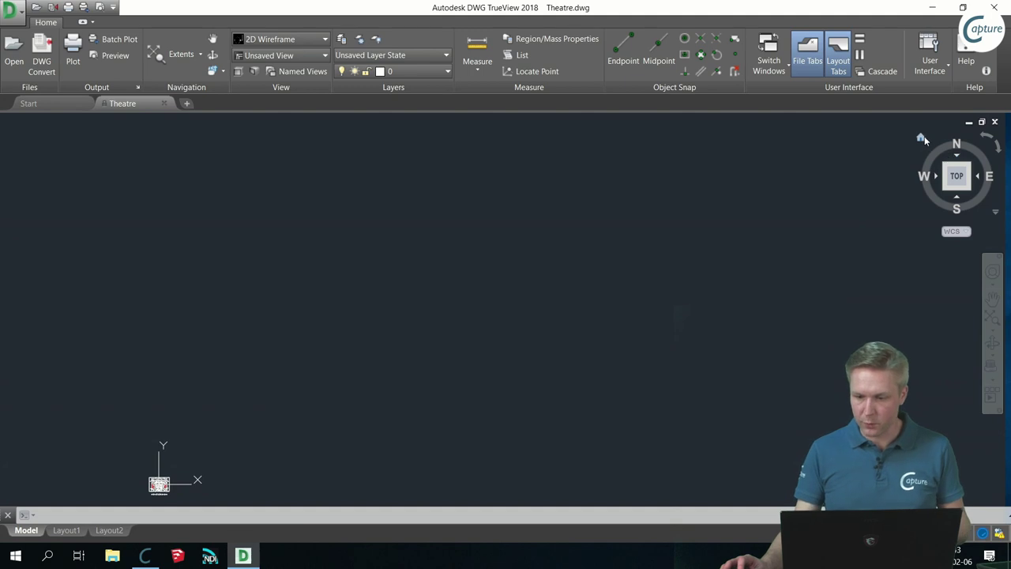
pyautogui.click(921, 137)
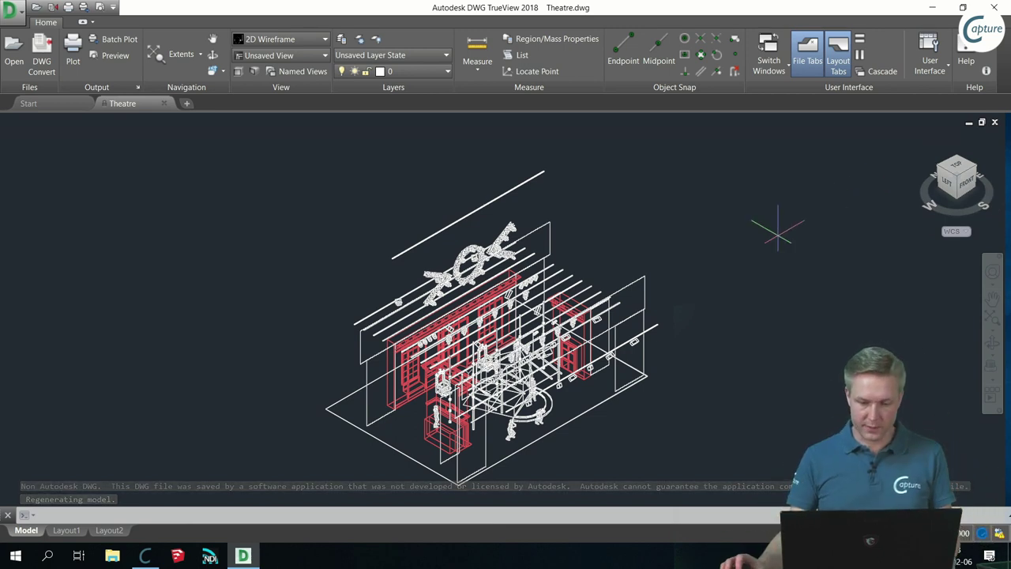
pyautogui.scroll(4, 527, 399)
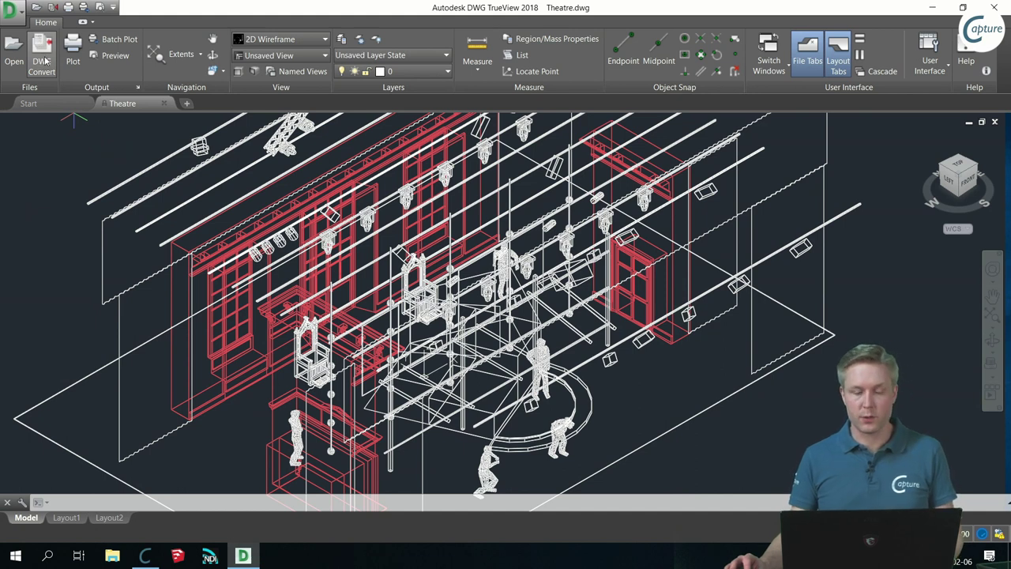
# Open and close the DWG Convert dialog, then minimise TrueView to the desktop.
pyautogui.click(46, 60)
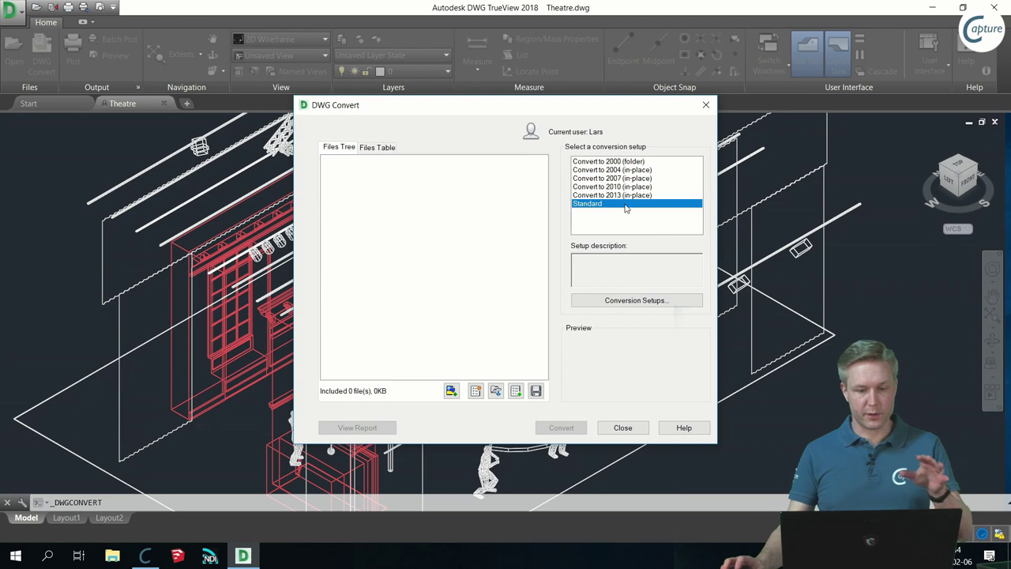
pyautogui.moveTo(516, 109); pyautogui.dragTo(292, 106)
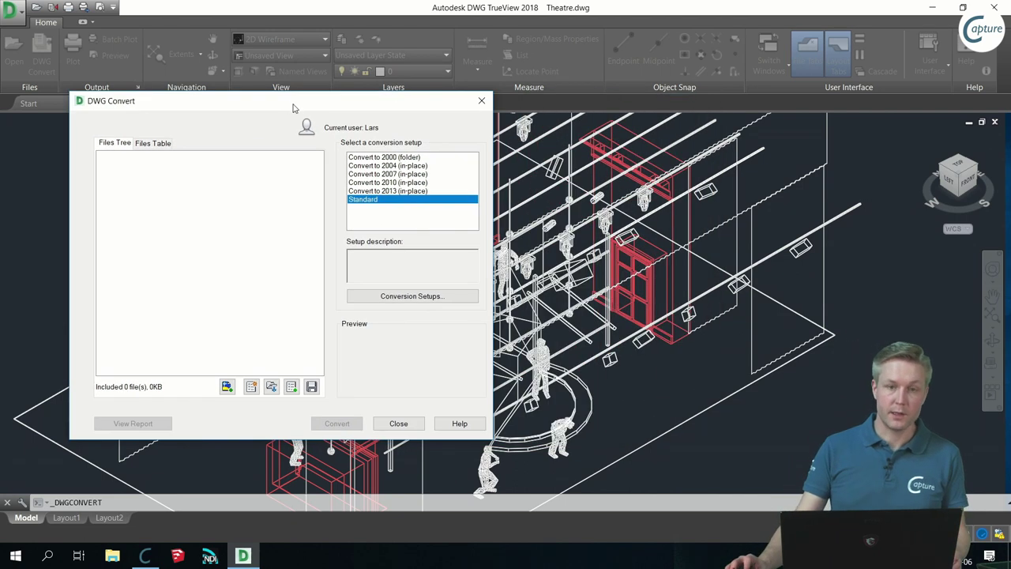
pyautogui.click(481, 100)
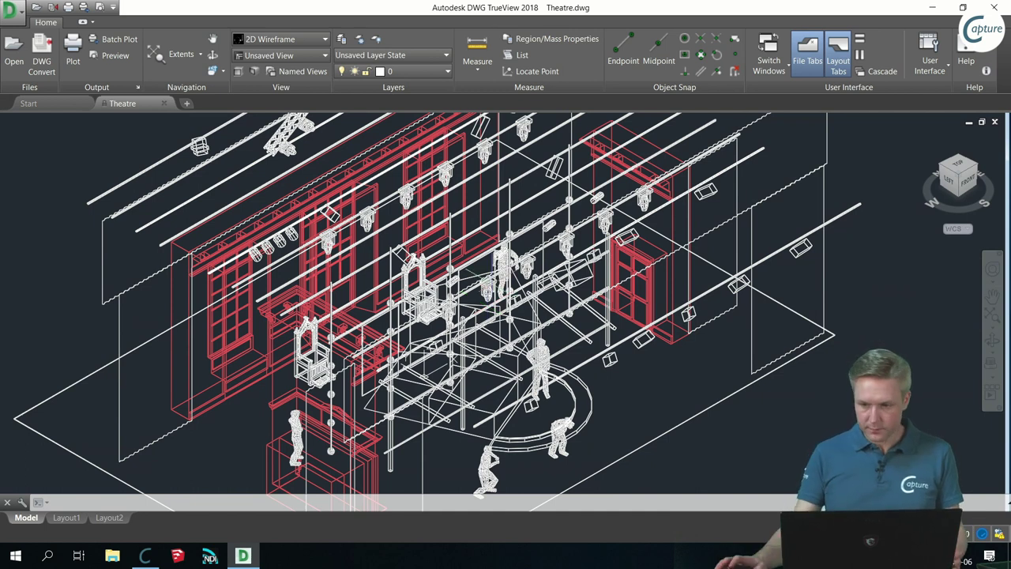
pyautogui.click(933, 8)
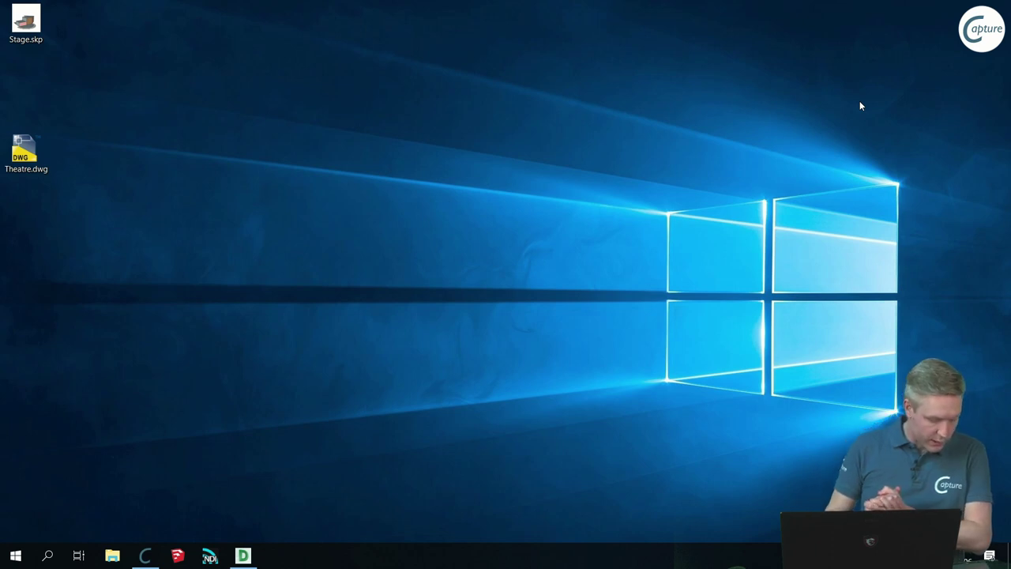
# Restore Capture full screen and show its Media page with the Intel HD Graphics NDI input.
pyautogui.click(145, 555)
pyautogui.doubleClick(364, 59)
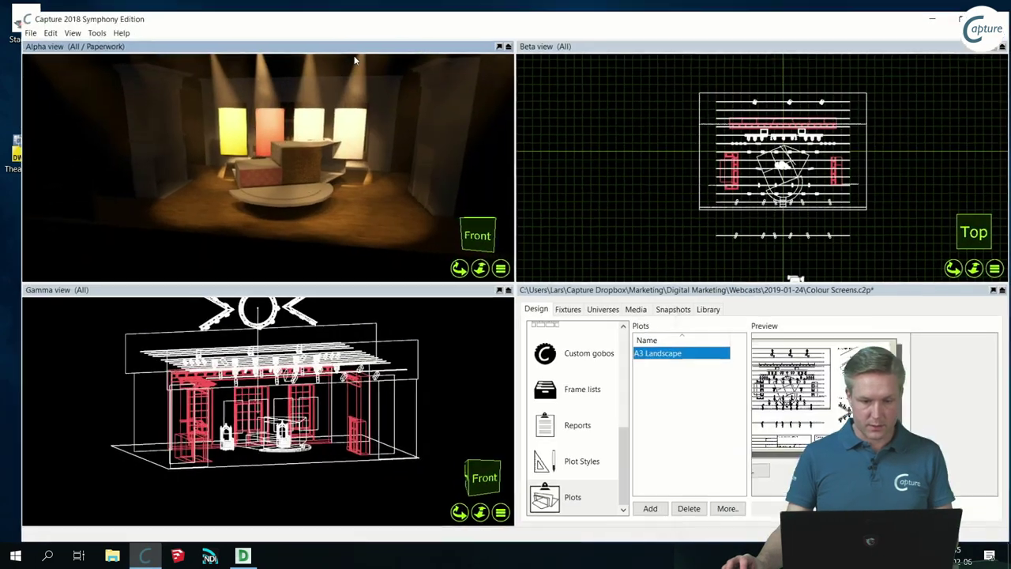
pyautogui.click(620, 306)
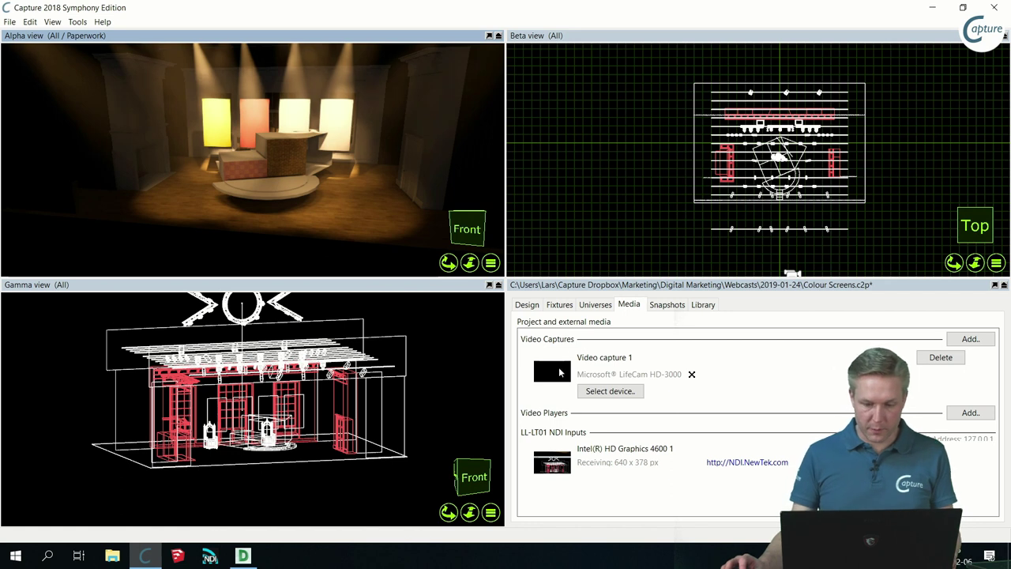
# Set Color Test Screen 3's texture media to the Intel HD Graphics 4600 NDI feed.
pyautogui.click(528, 305)
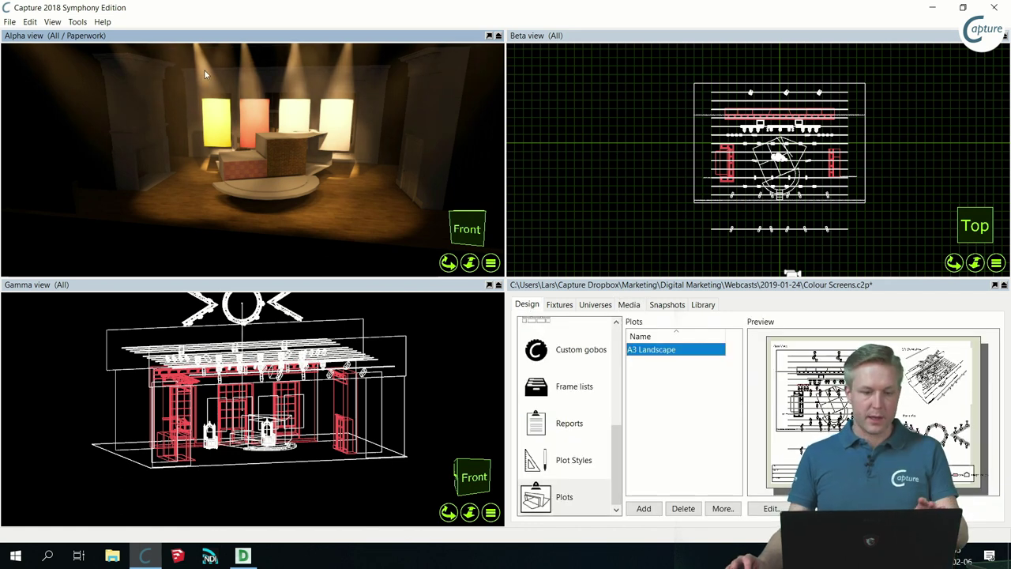
pyautogui.moveTo(304, 139); pyautogui.dragTo(294, 157)
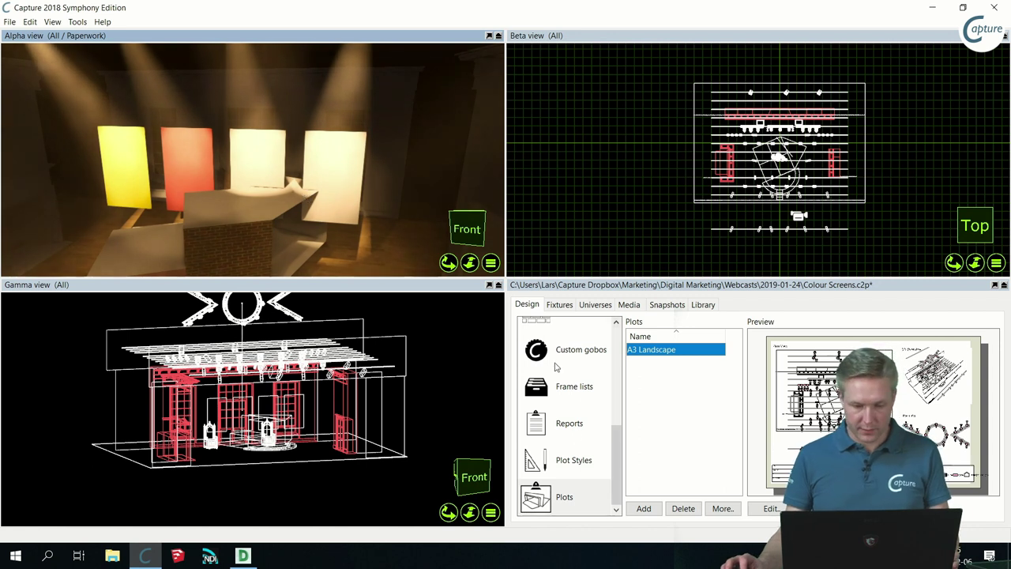
pyautogui.scroll(5, 604, 457)
pyautogui.click(572, 480)
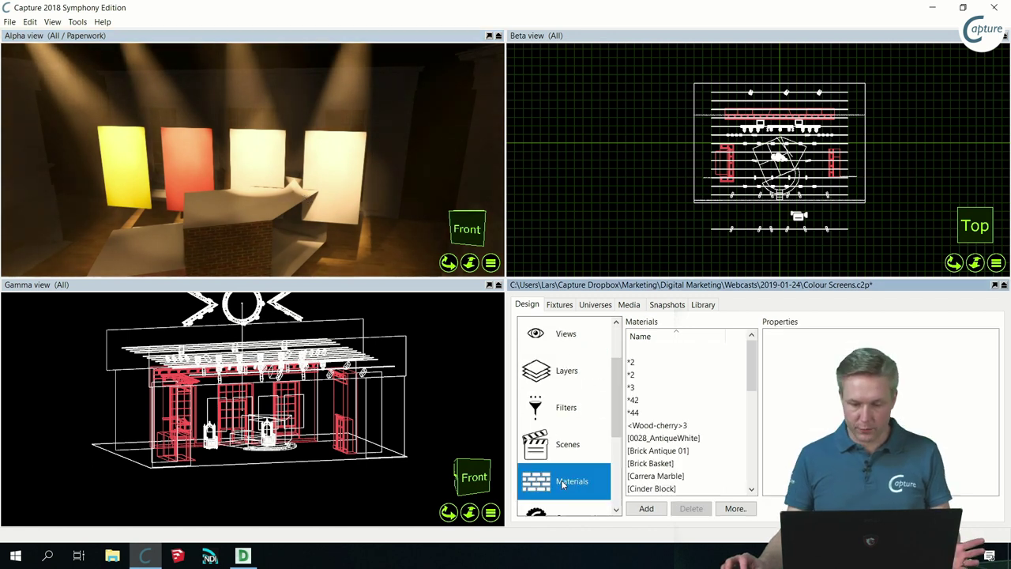
pyautogui.moveTo(752, 381); pyautogui.dragTo(738, 459)
pyautogui.scroll(-2, 738, 460)
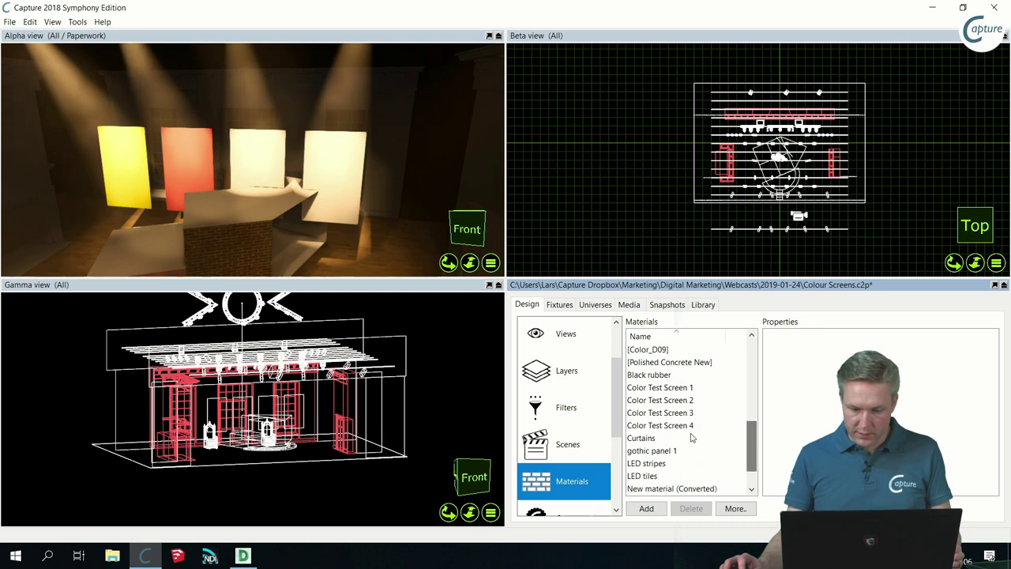
pyautogui.click(684, 411)
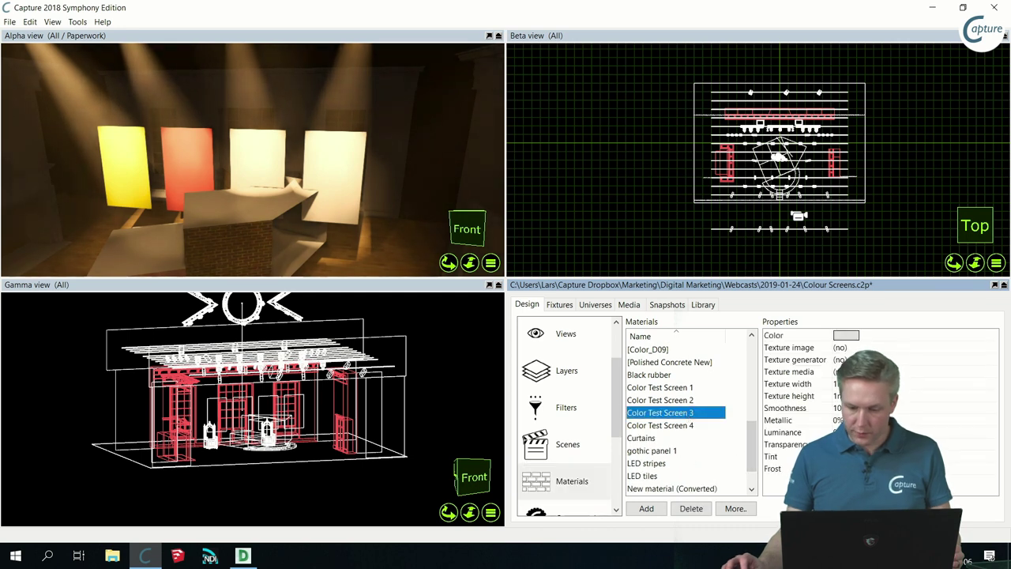
pyautogui.click(788, 372)
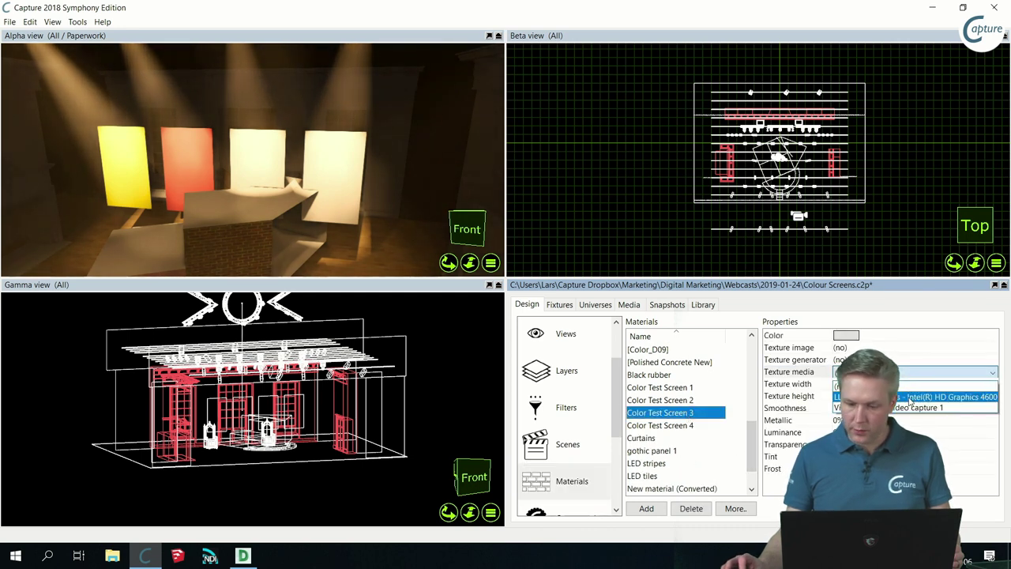
pyautogui.click(966, 395)
# Raise the material's Luminance to 200, adjusting the Alpha and Gamma views to check the screen.
pyautogui.moveTo(264, 168); pyautogui.dragTo(238, 178)
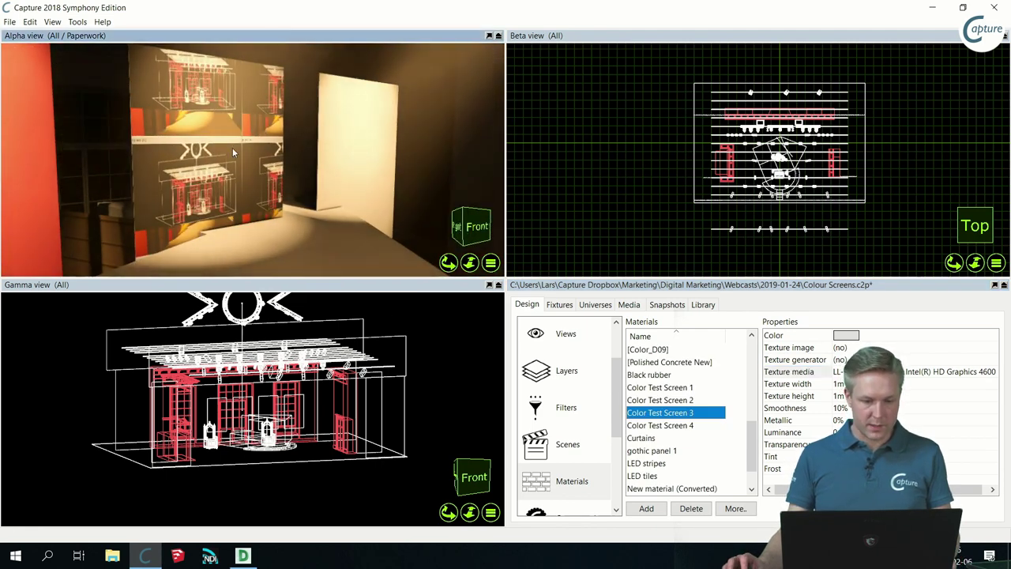
pyautogui.moveTo(252, 394); pyautogui.dragTo(239, 415)
pyautogui.moveTo(282, 99); pyautogui.dragTo(288, 81)
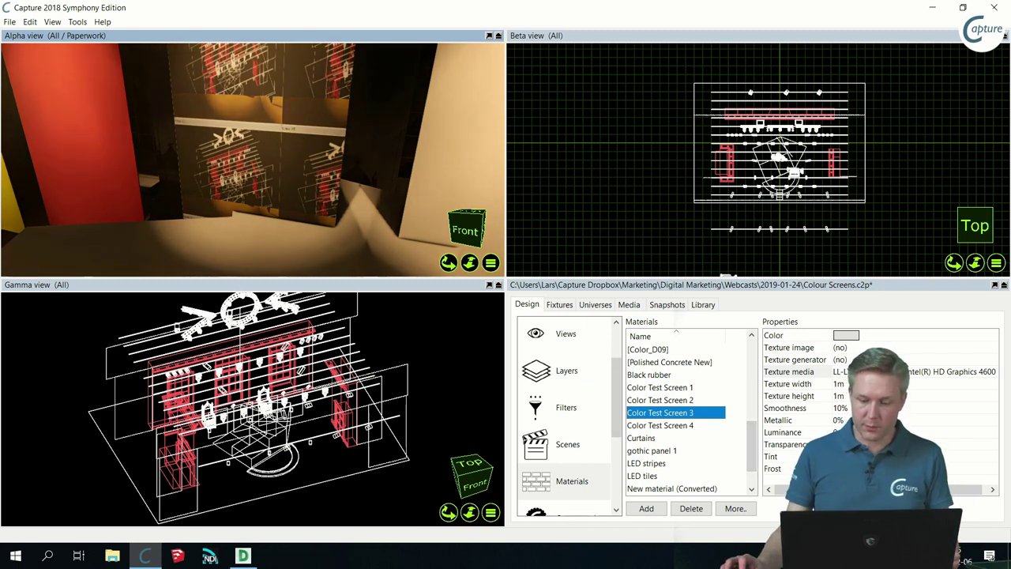
pyautogui.click(838, 432)
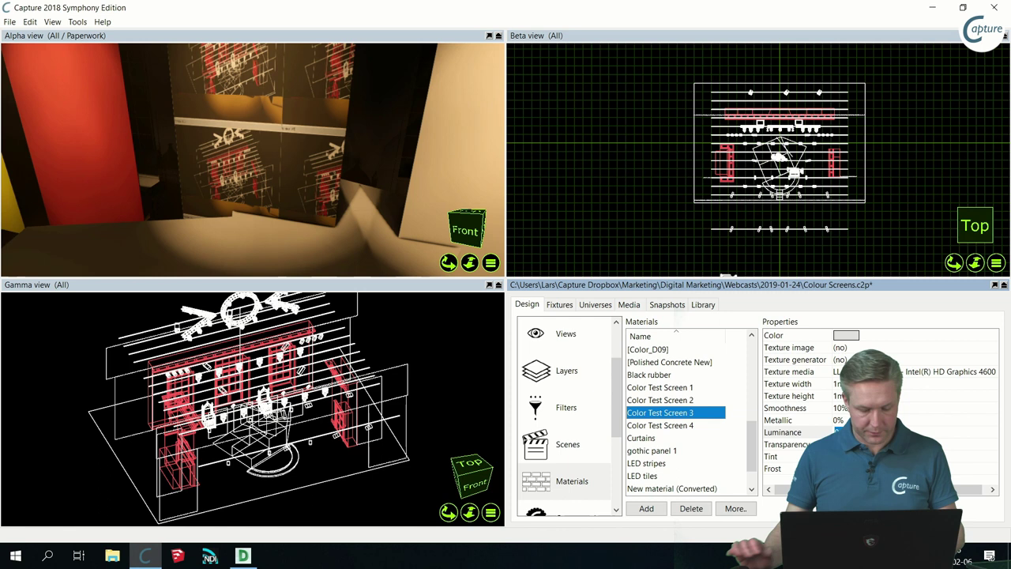
pyautogui.write('200')
pyautogui.press('Return')
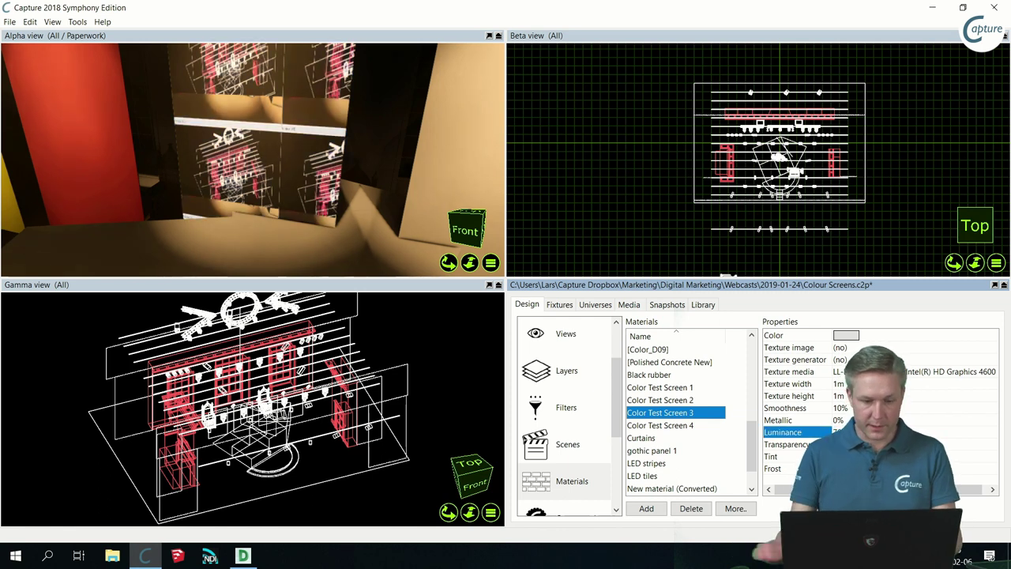
pyautogui.moveTo(456, 195); pyautogui.dragTo(378, 210)
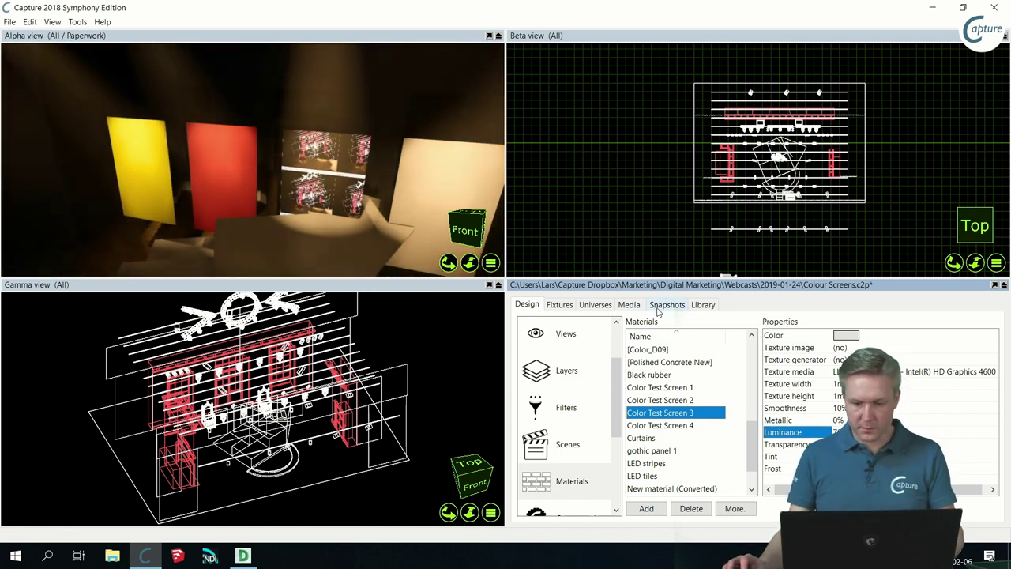
# Select the fixtures, set the project console link to (Disabled), and lower their light level.
pyautogui.moveTo(711, 185); pyautogui.dragTo(866, 263)
pyautogui.moveTo(6, 61)
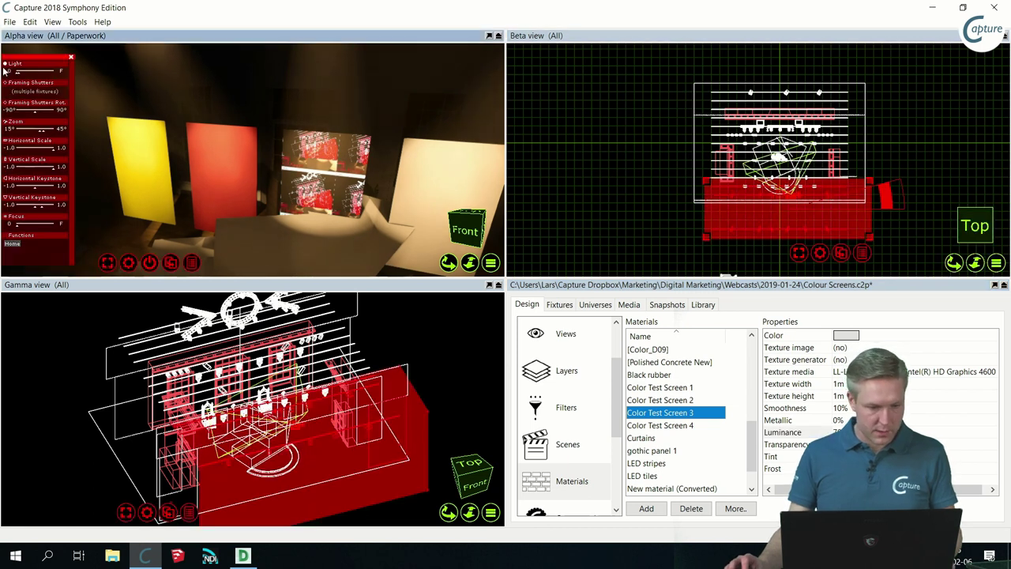
pyautogui.click(590, 308)
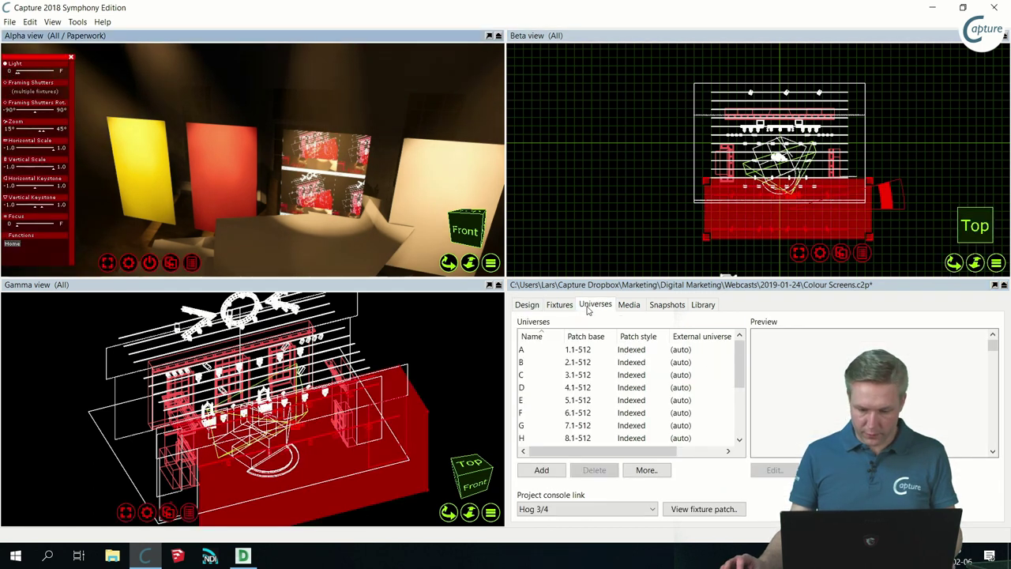
pyautogui.click(564, 512)
pyautogui.click(562, 522)
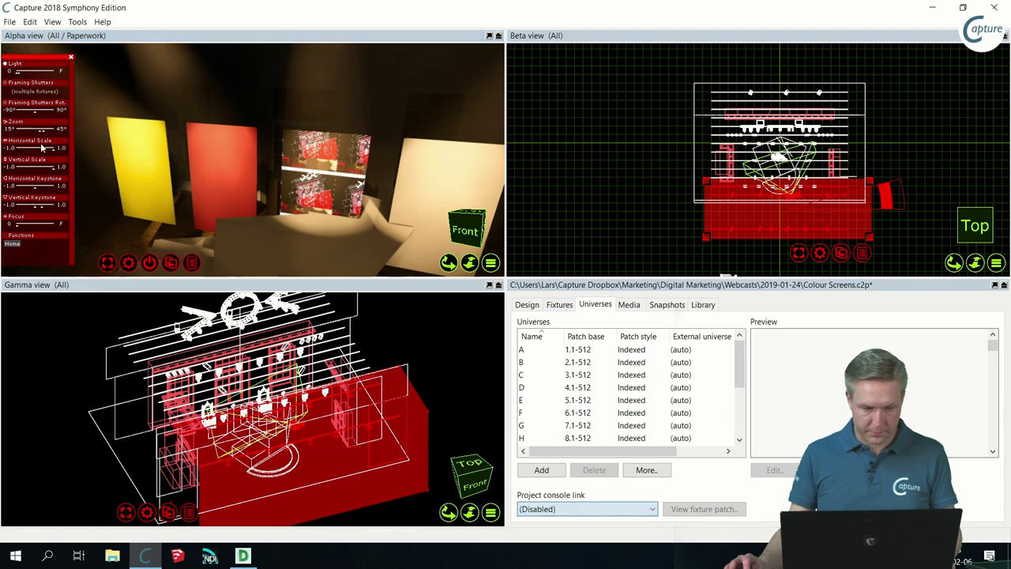
pyautogui.click(11, 72)
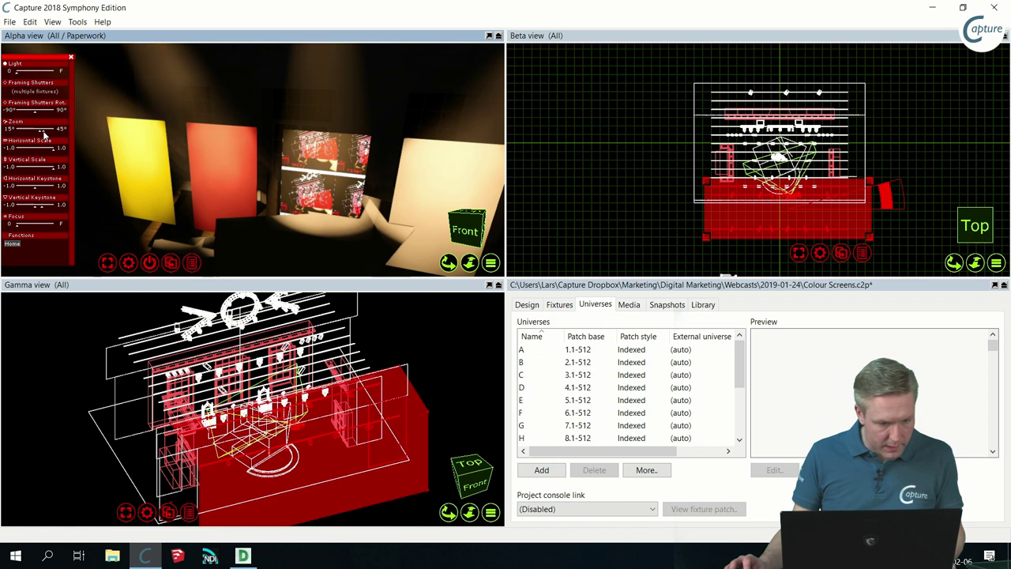
pyautogui.click(70, 57)
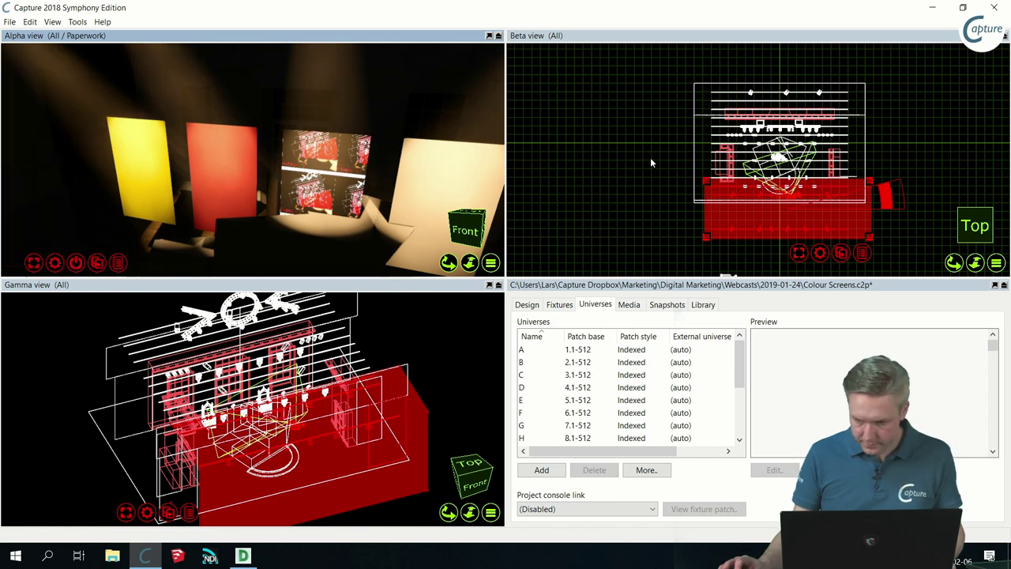
# Drag the middle video screen left in front of the yellow and red screens, then show the Library.
pyautogui.click(474, 213)
pyautogui.click(326, 162)
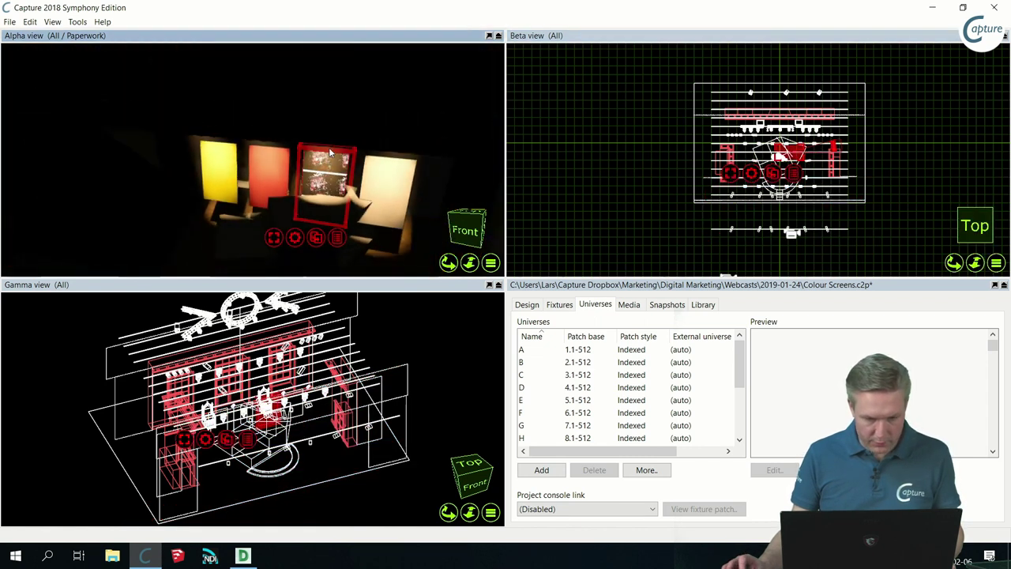
pyautogui.moveTo(332, 151); pyautogui.dragTo(236, 180)
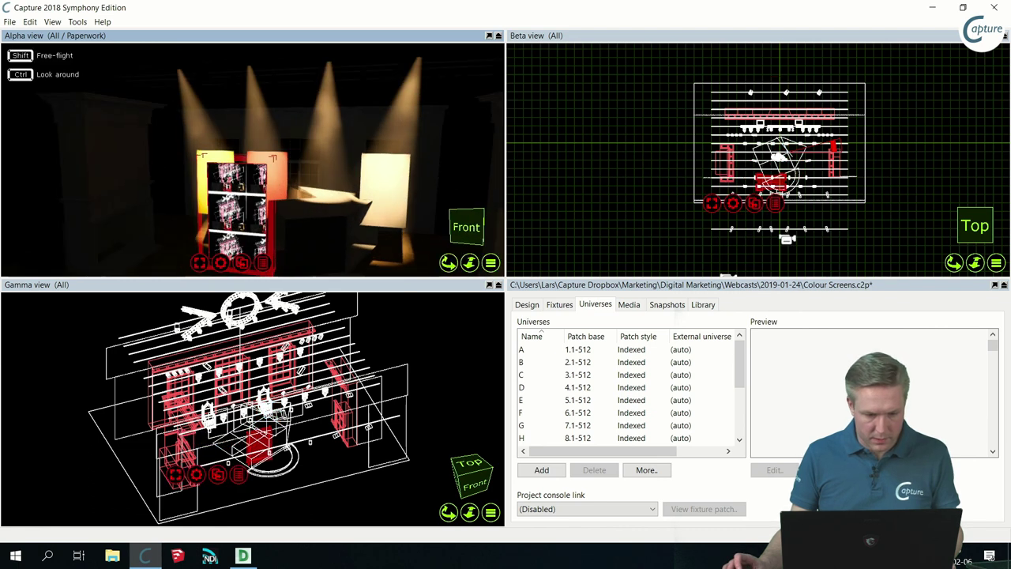
pyautogui.scroll(6, 324, 206)
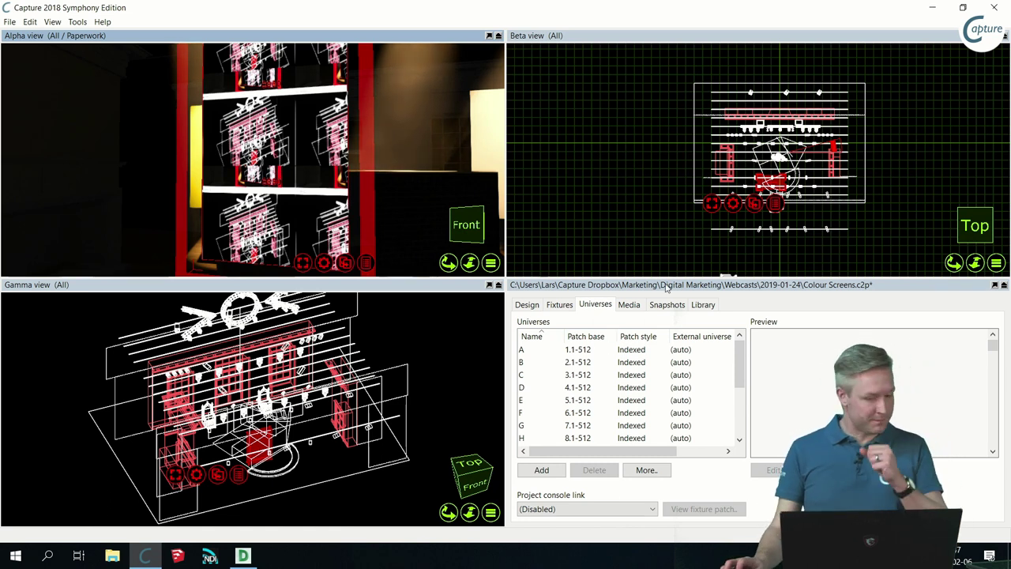
pyautogui.click(703, 306)
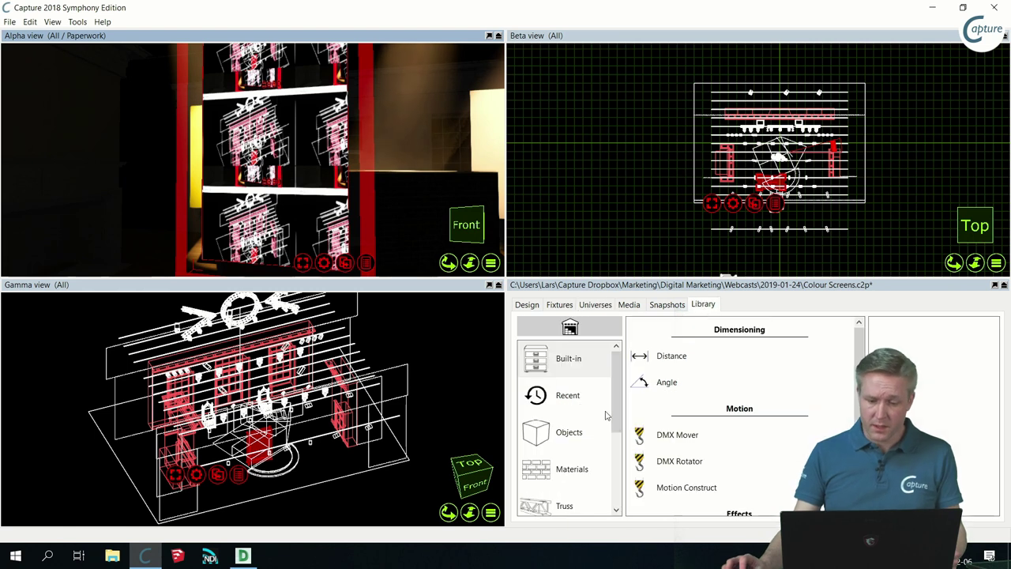